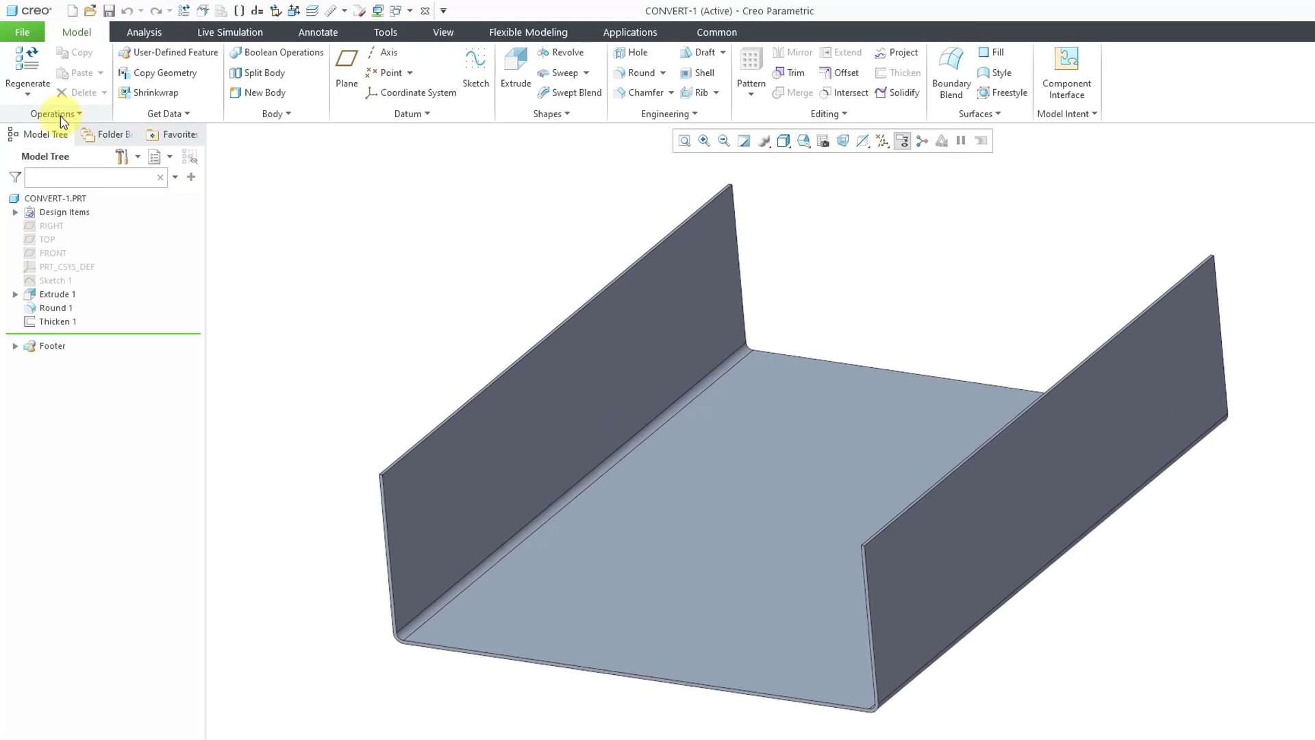
Open the Operations drop-down on the Model tab for the CONVERT-1 channel
click(49, 102)
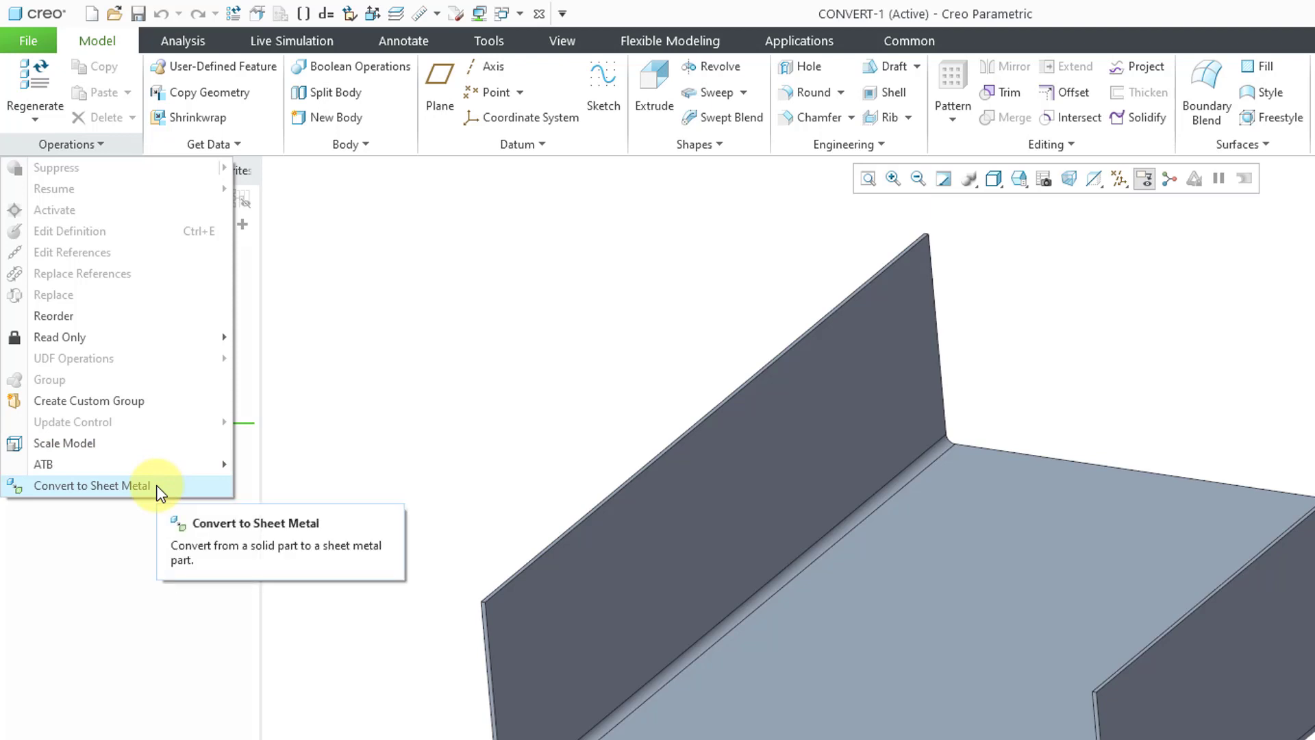
Start Convert to Sheet Metal with the channel's bottom face as the 2.000-thick driving surface
click(157, 487)
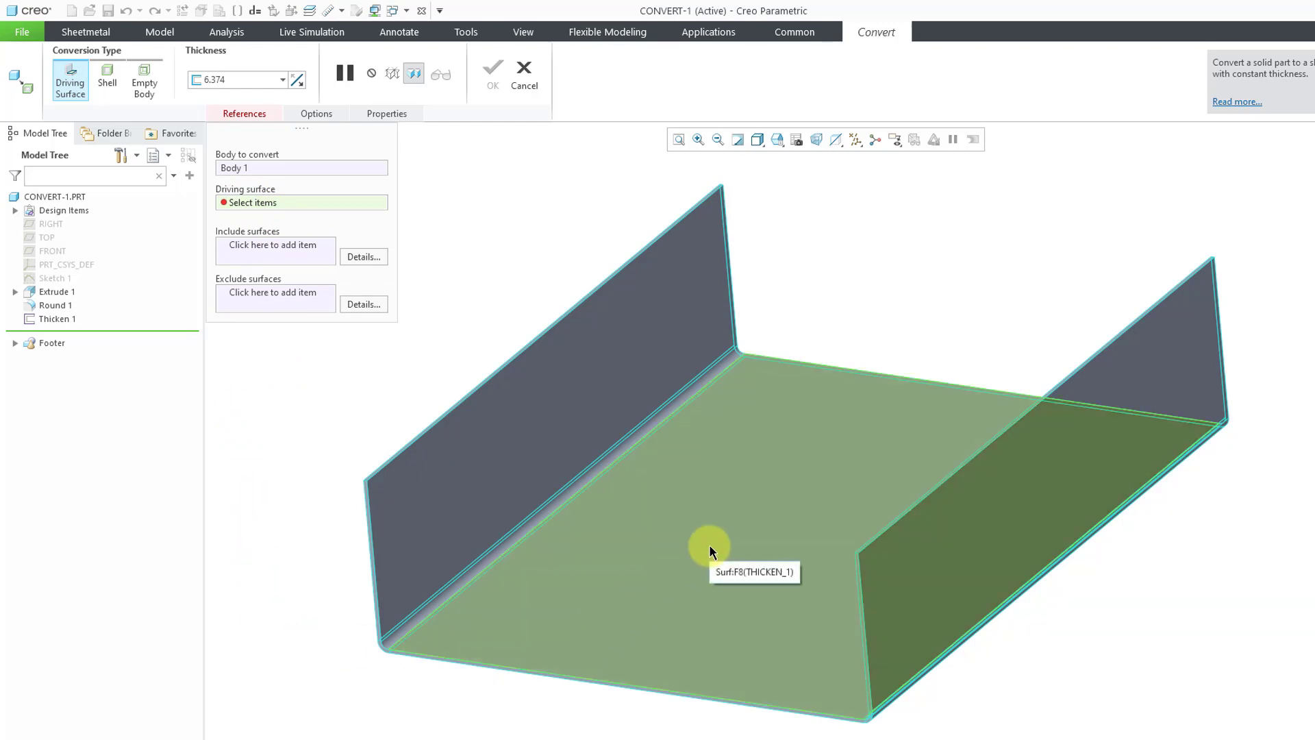
mouse_move(705, 536)
middle_down()
mouse_move(704, 479)
mouse_move(718, 525)
middle_up()
click(719, 527)
middle_drag(684, 361, 675, 429)
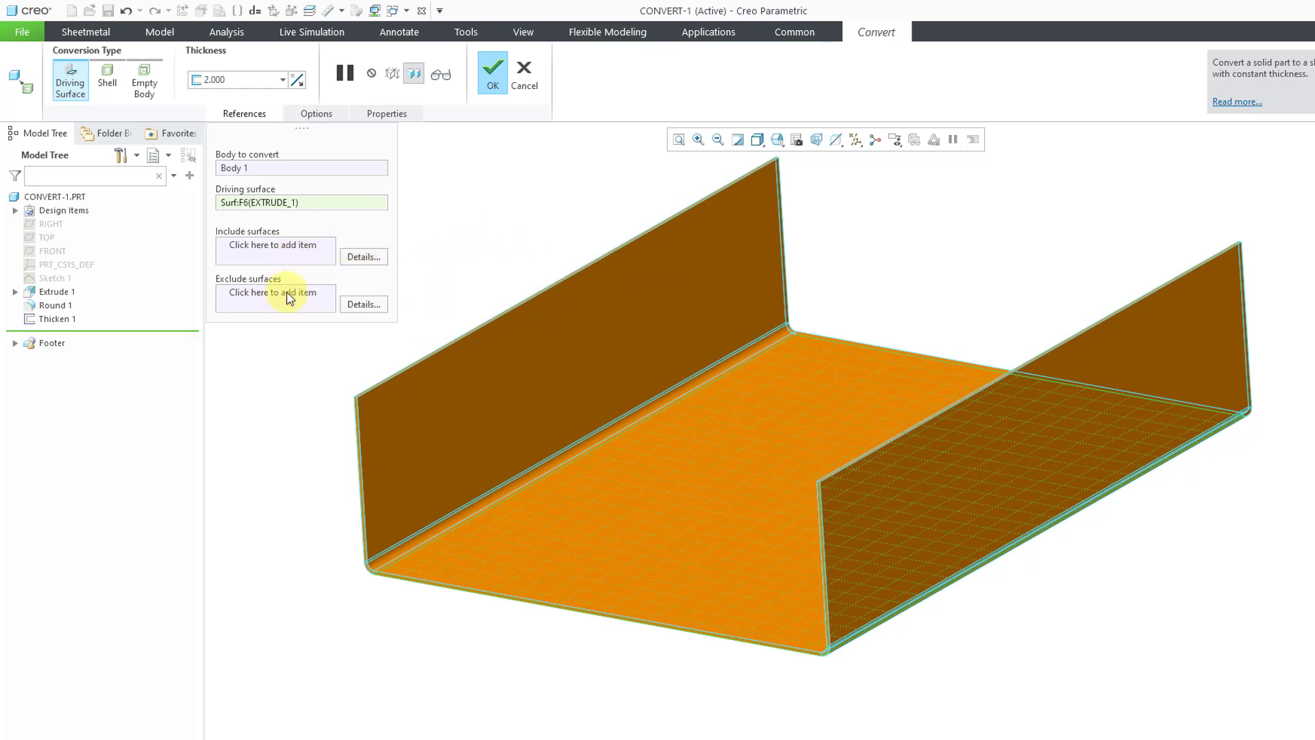
Review the Adjacent Rounds & Chamfers treatment in Options, left set to Recreate
click(314, 117)
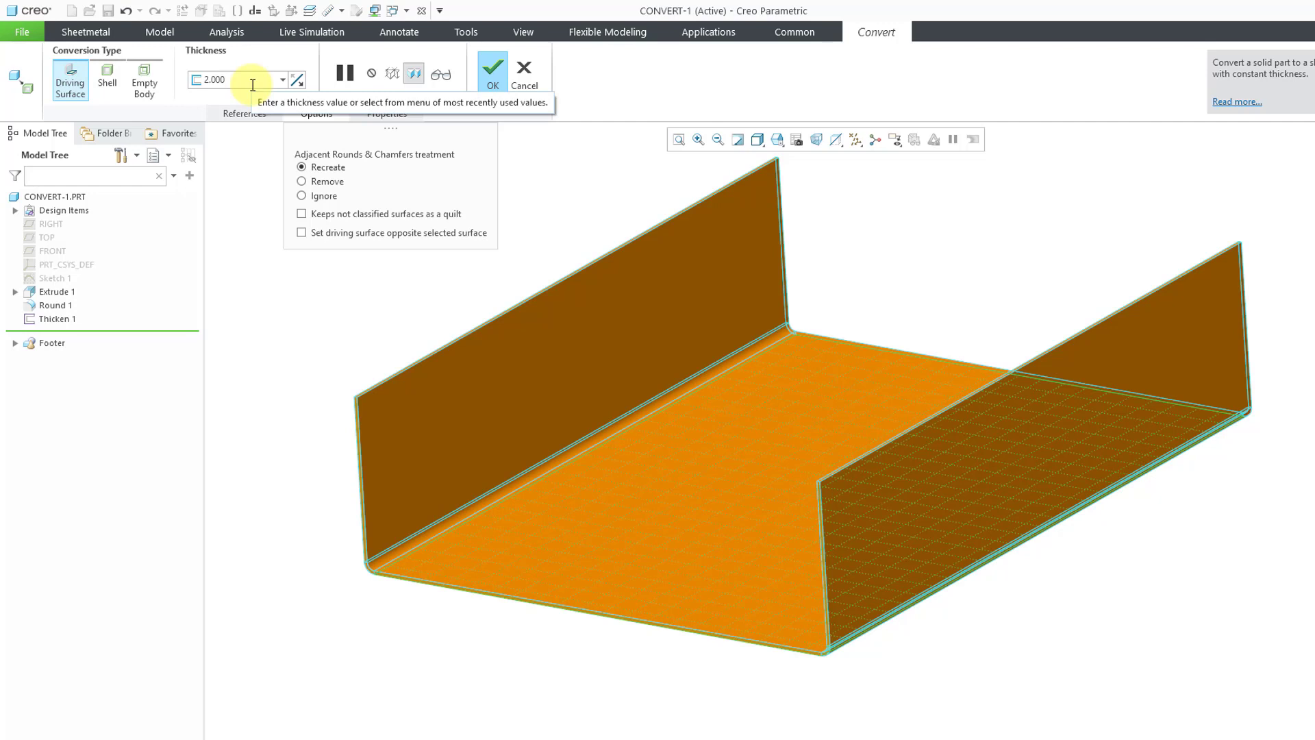
click(491, 77)
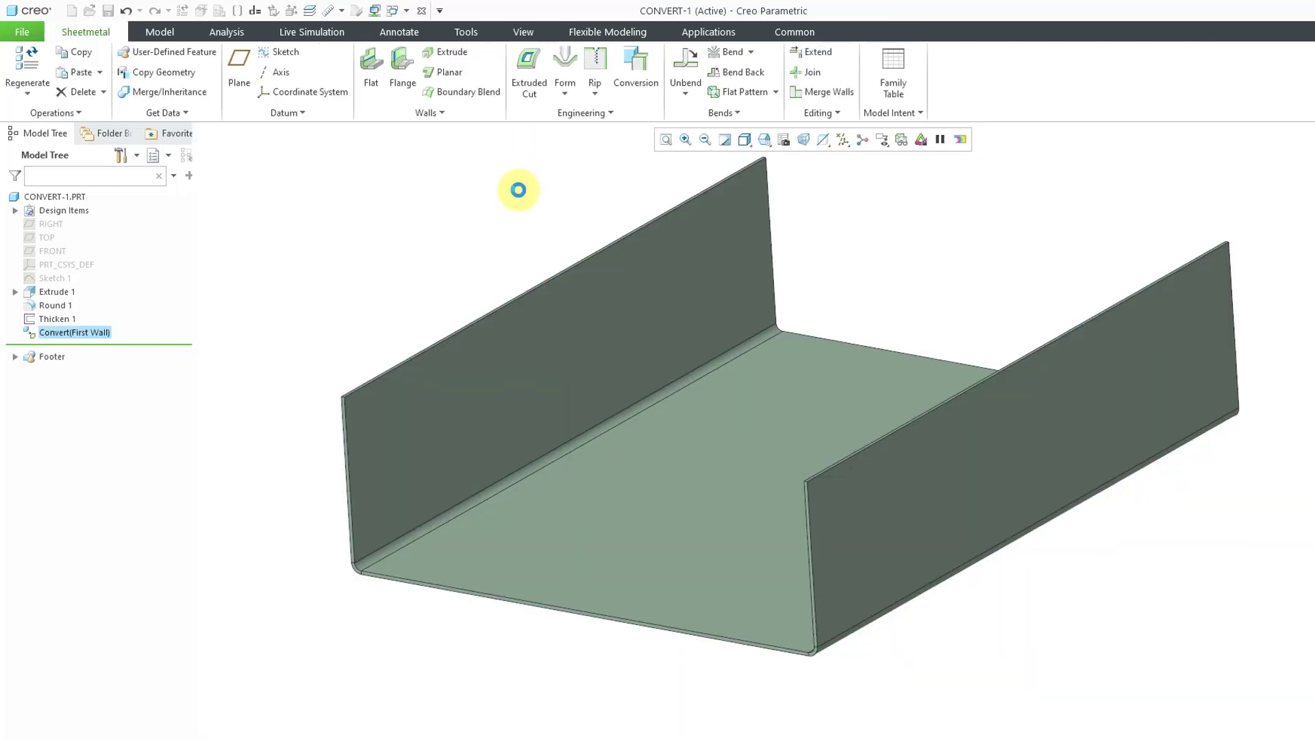
shift+middle_drag(517, 188, 487, 253)
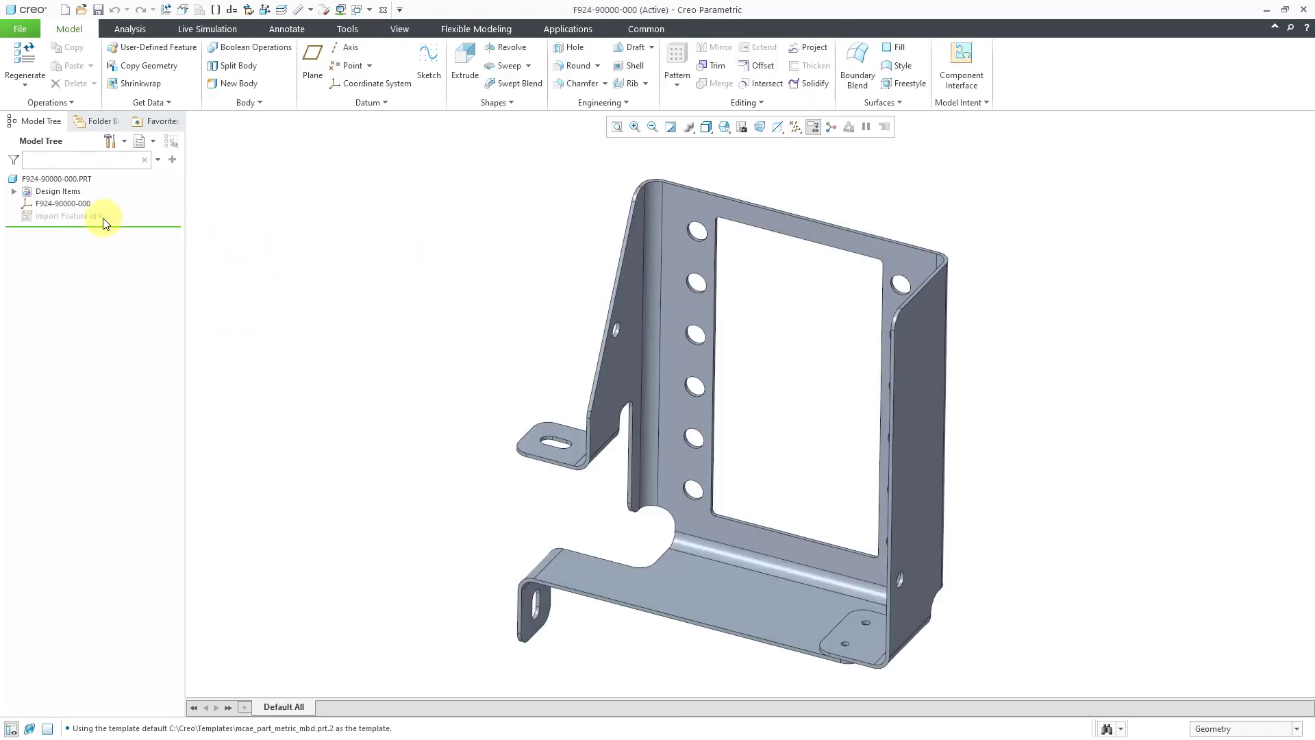
click(93, 216)
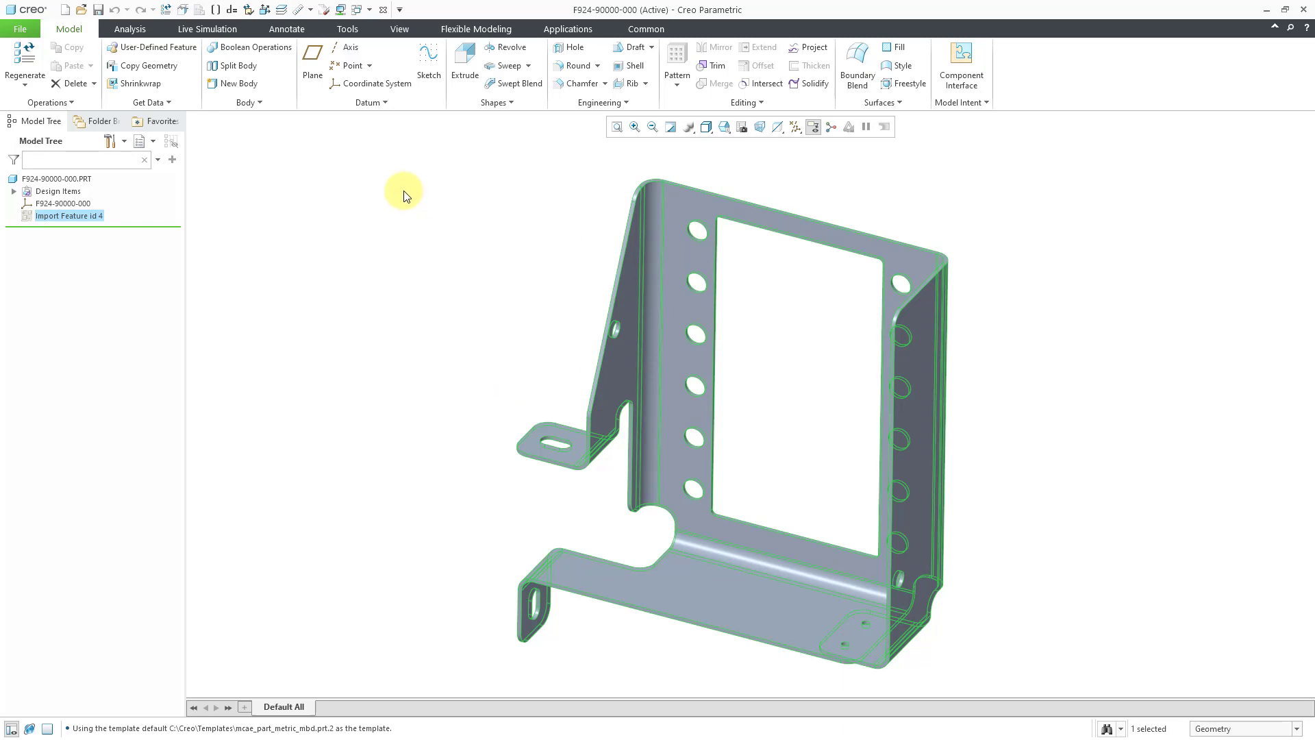
click(437, 240)
mouse_move(447, 268)
middle_down()
mouse_move(519, 280)
mouse_move(446, 269)
middle_up()
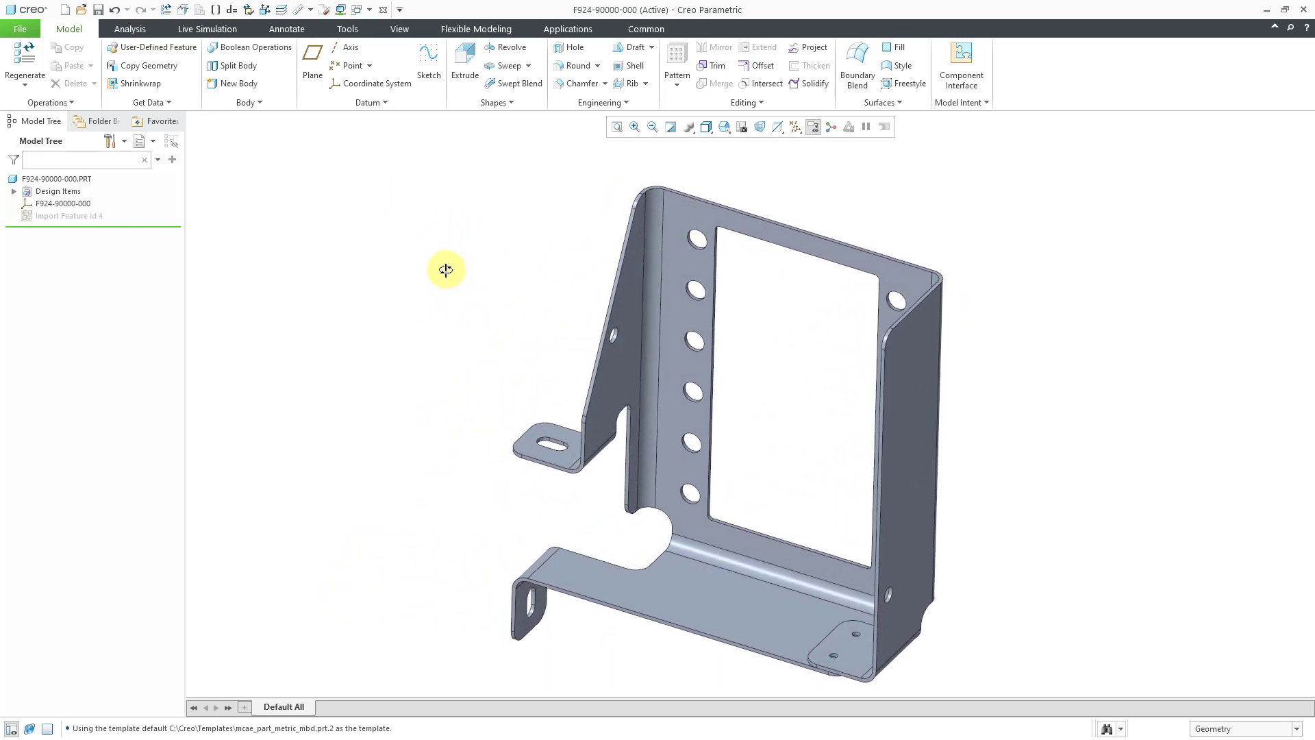
click(72, 102)
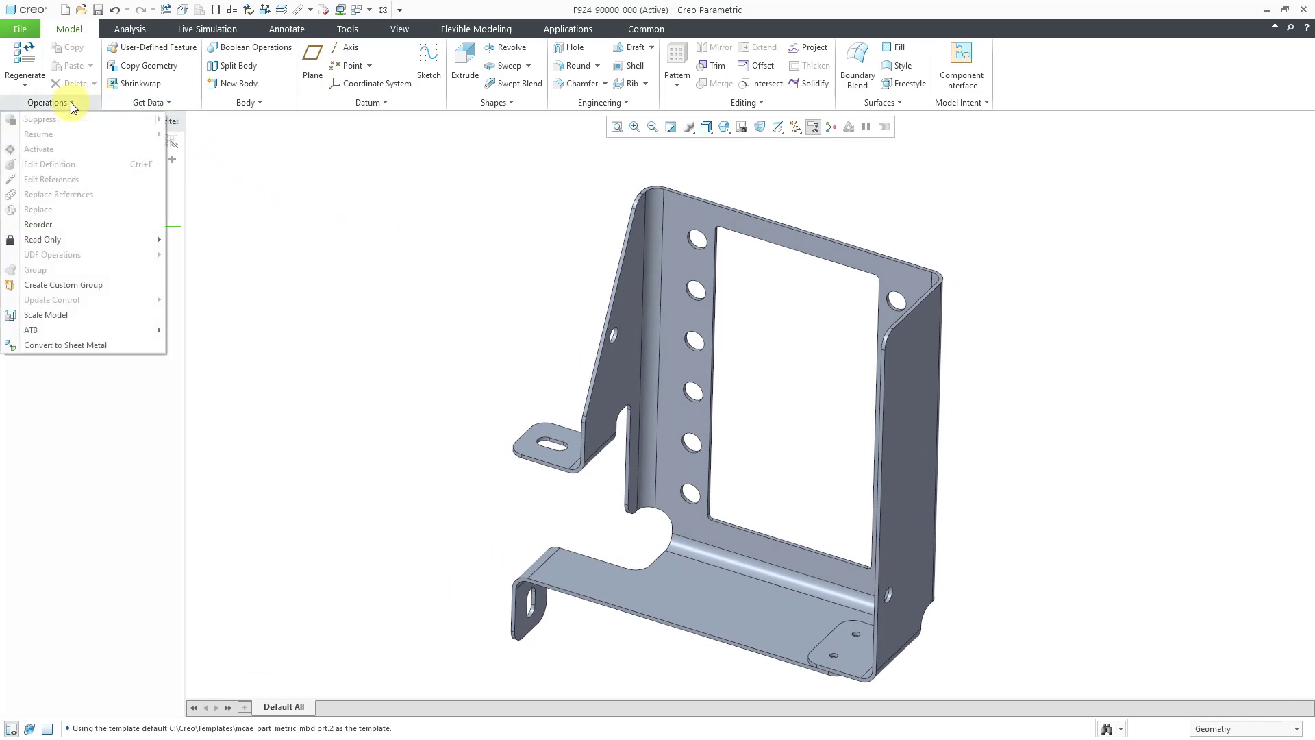
Convert the bracket to sheet metal driven by the cutout wall F2 at 1.200 thickness
click(78, 347)
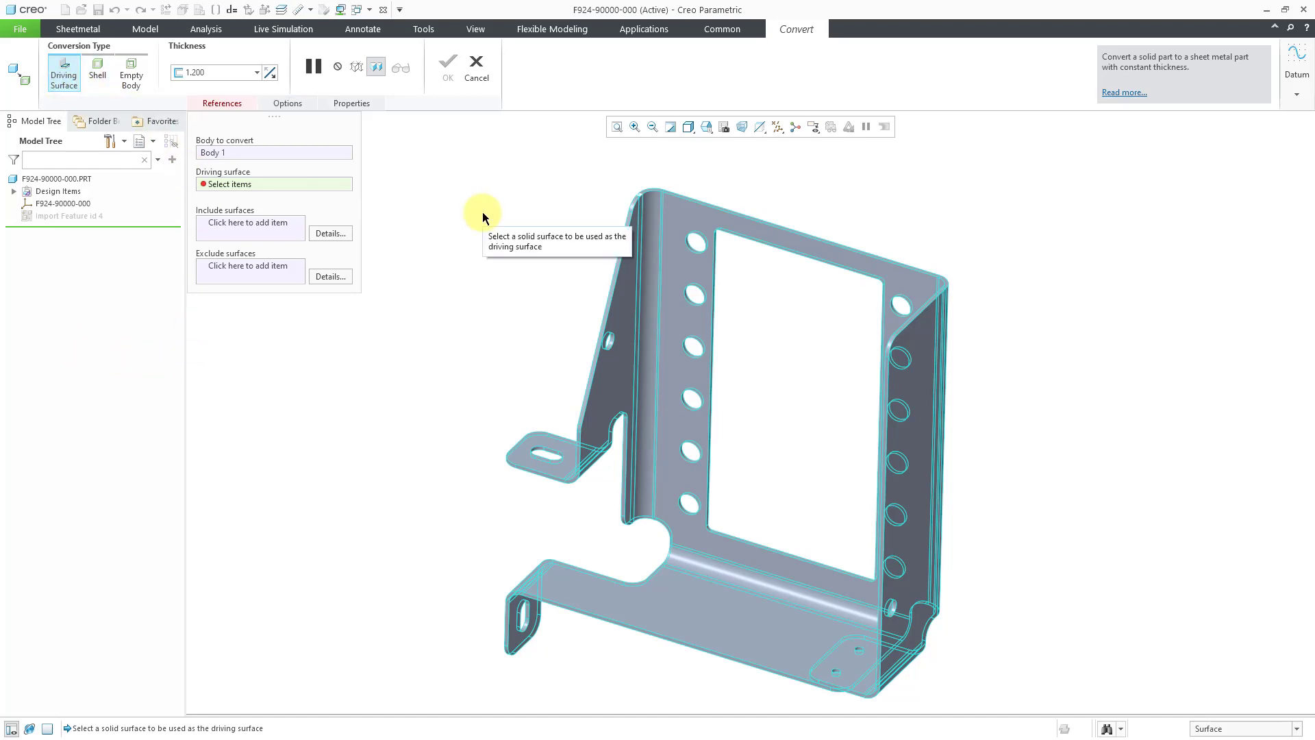
middle_drag(553, 233, 436, 232)
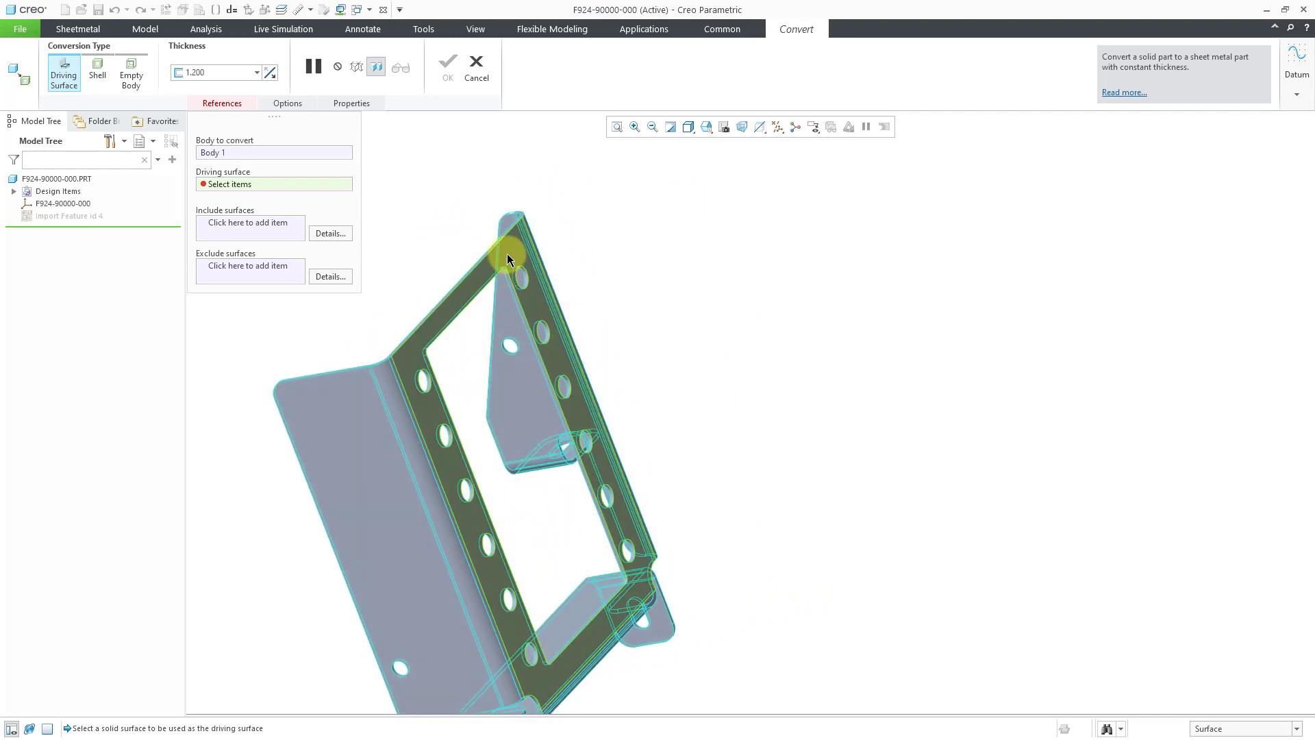
click(515, 276)
middle_drag(515, 276, 684, 235)
click(446, 78)
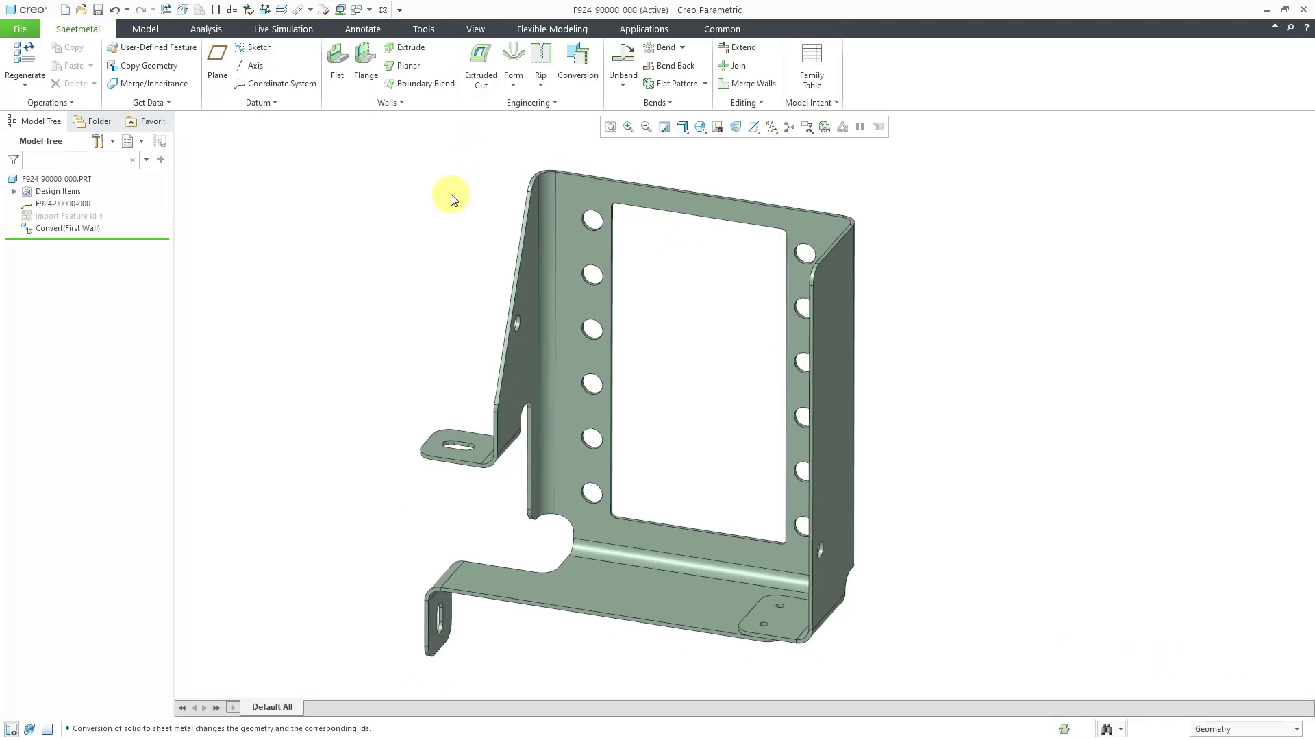
Preview the bracket's flat pattern, enlarge the preview window, then close it
click(824, 127)
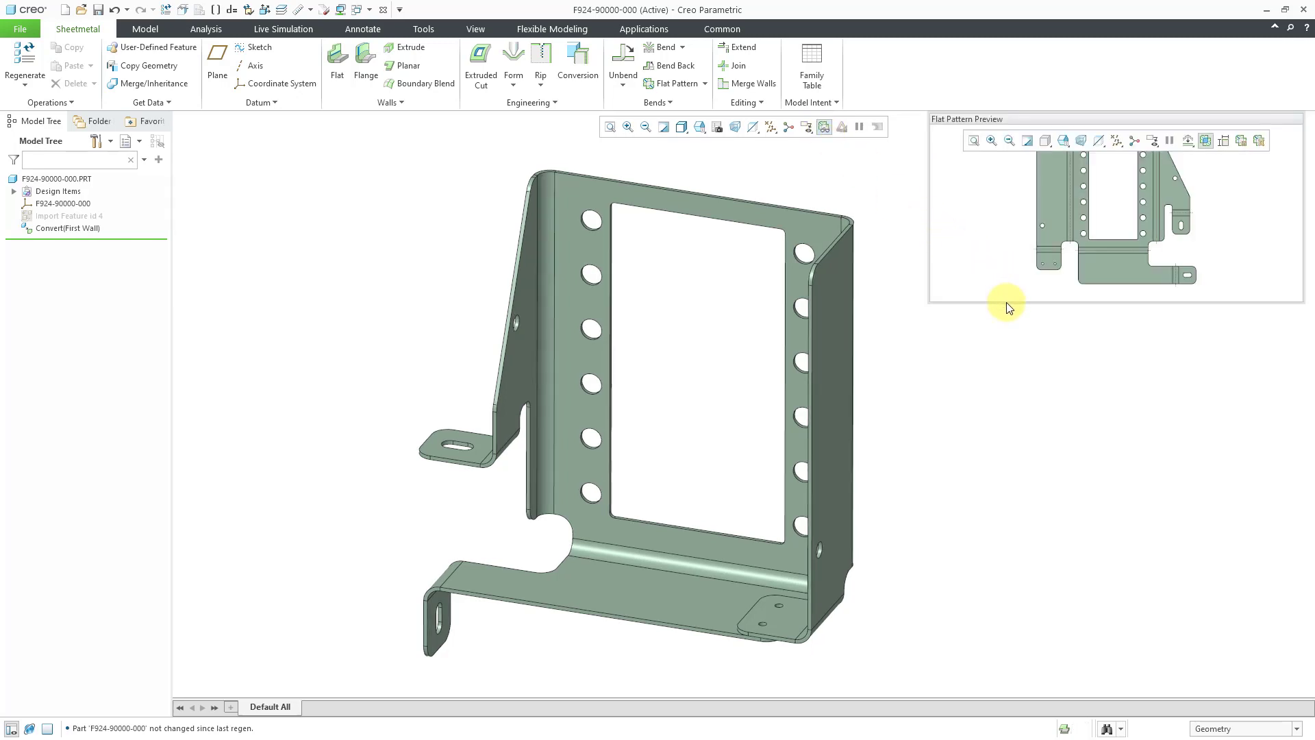
drag(1006, 302, 1012, 411)
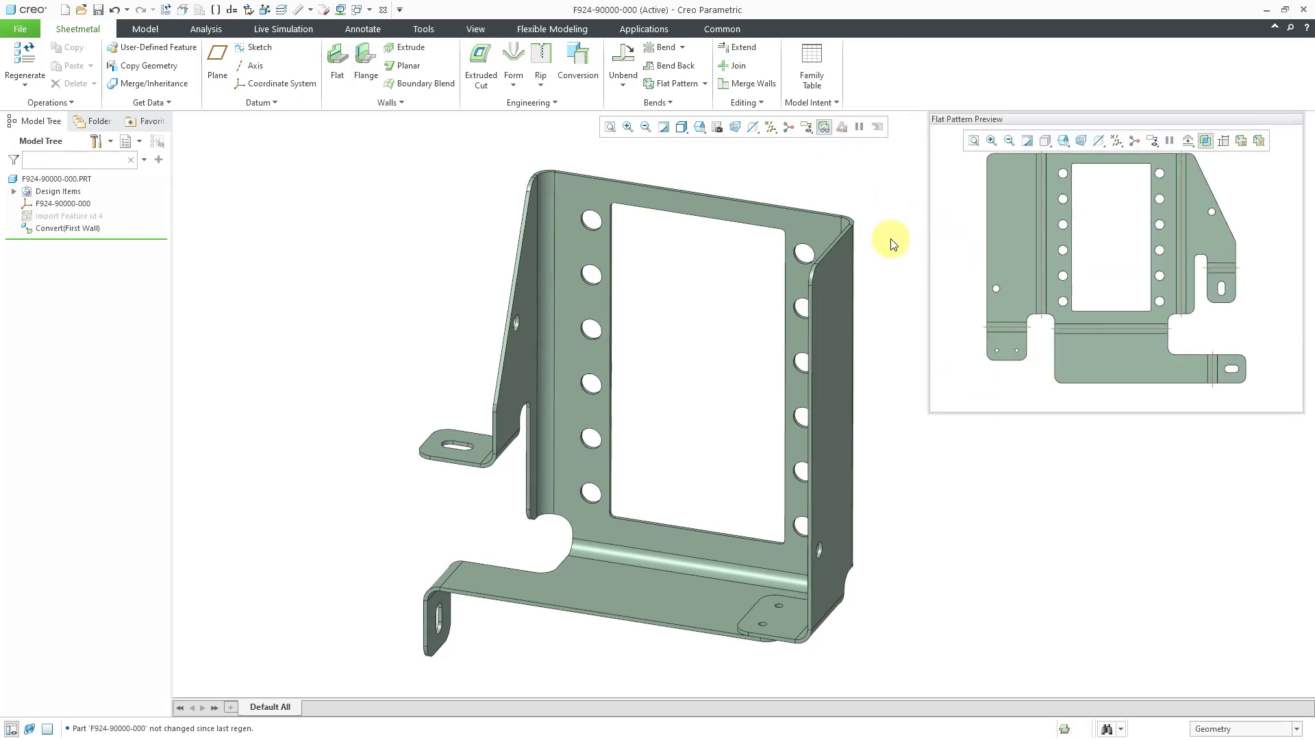
click(824, 128)
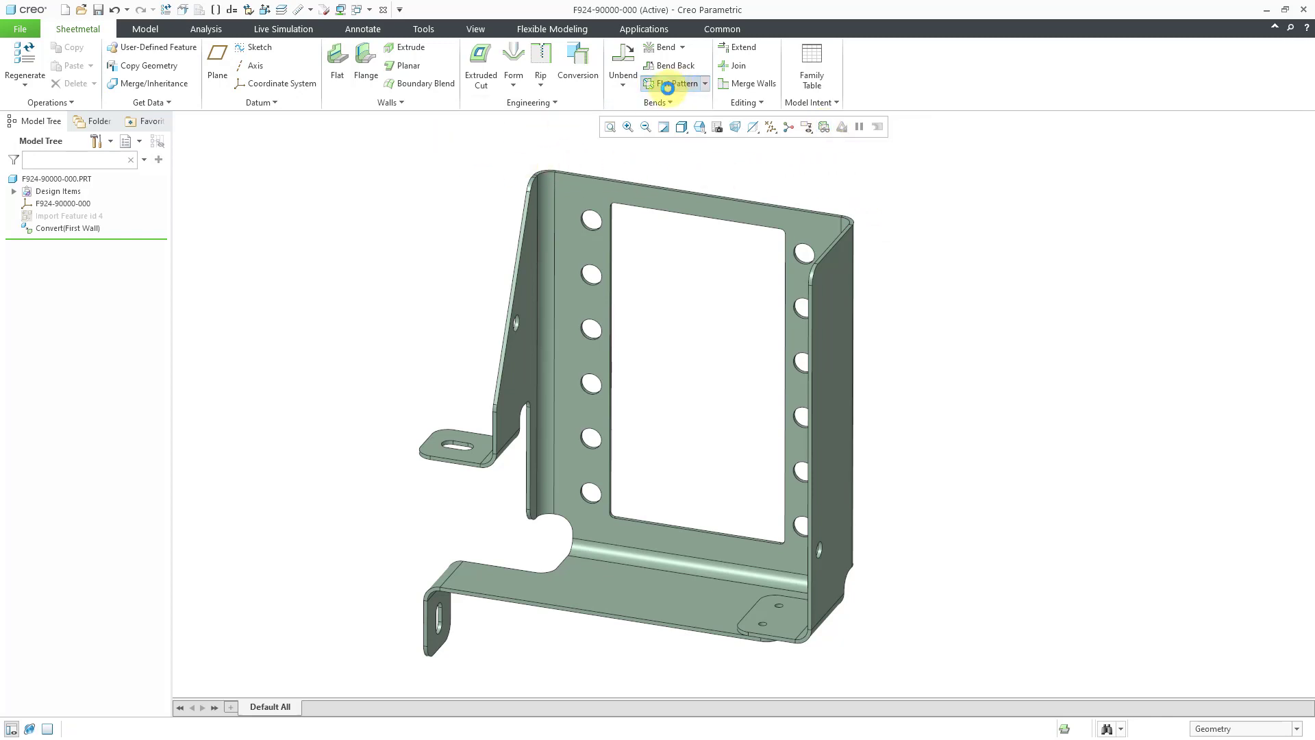
Add Flat Pattern 1 to lay the bracket flat and inspect the flattened part
click(674, 83)
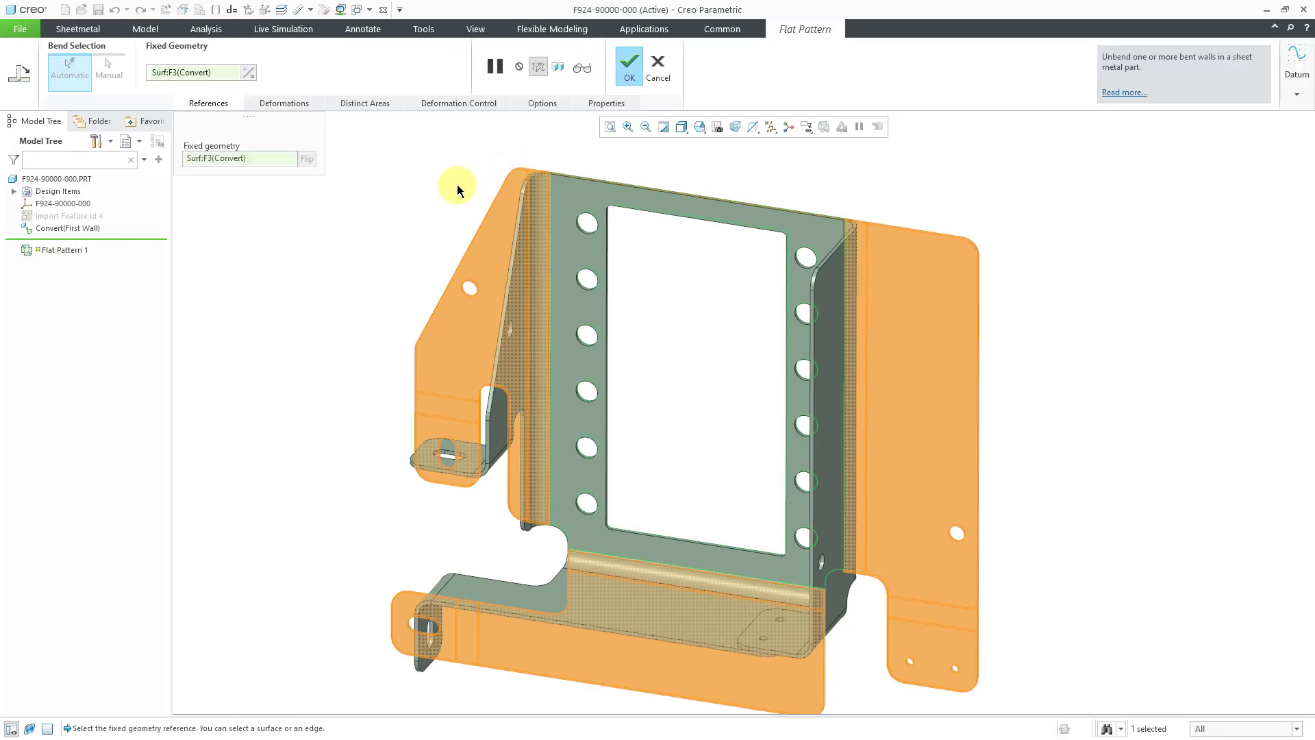
click(630, 69)
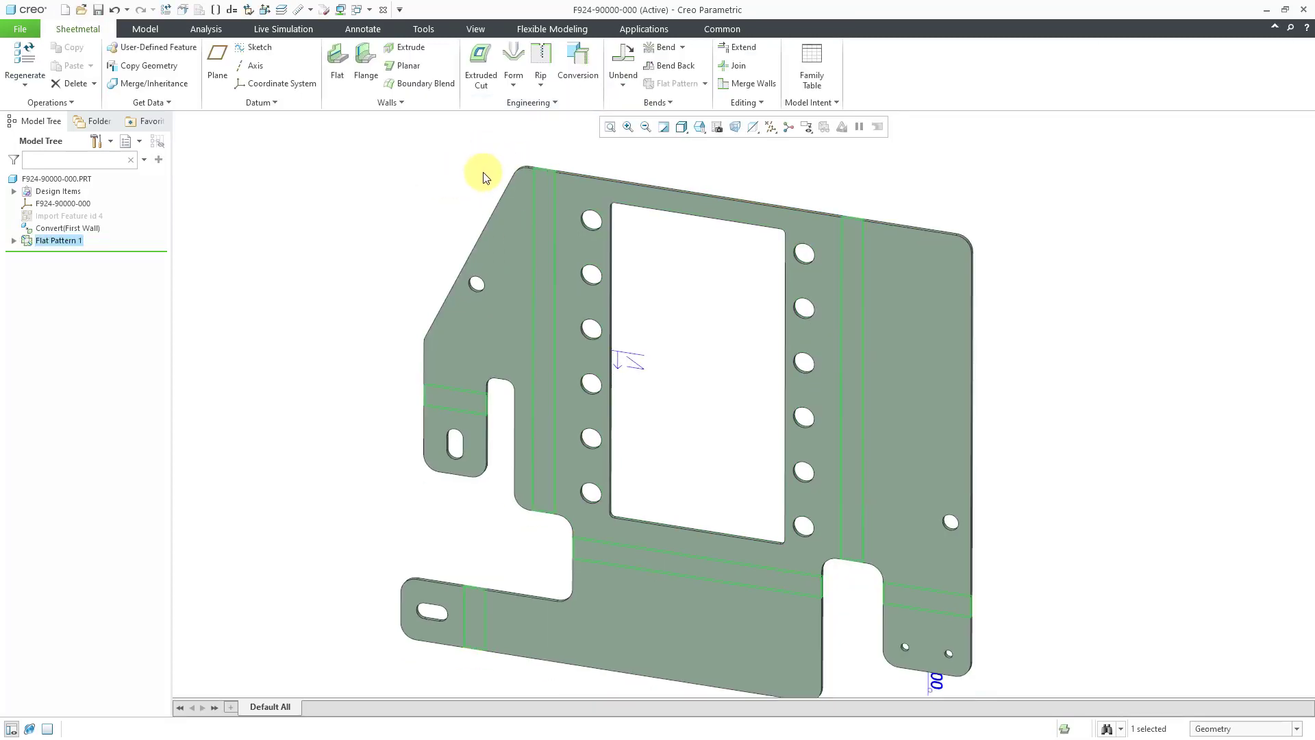
click(438, 184)
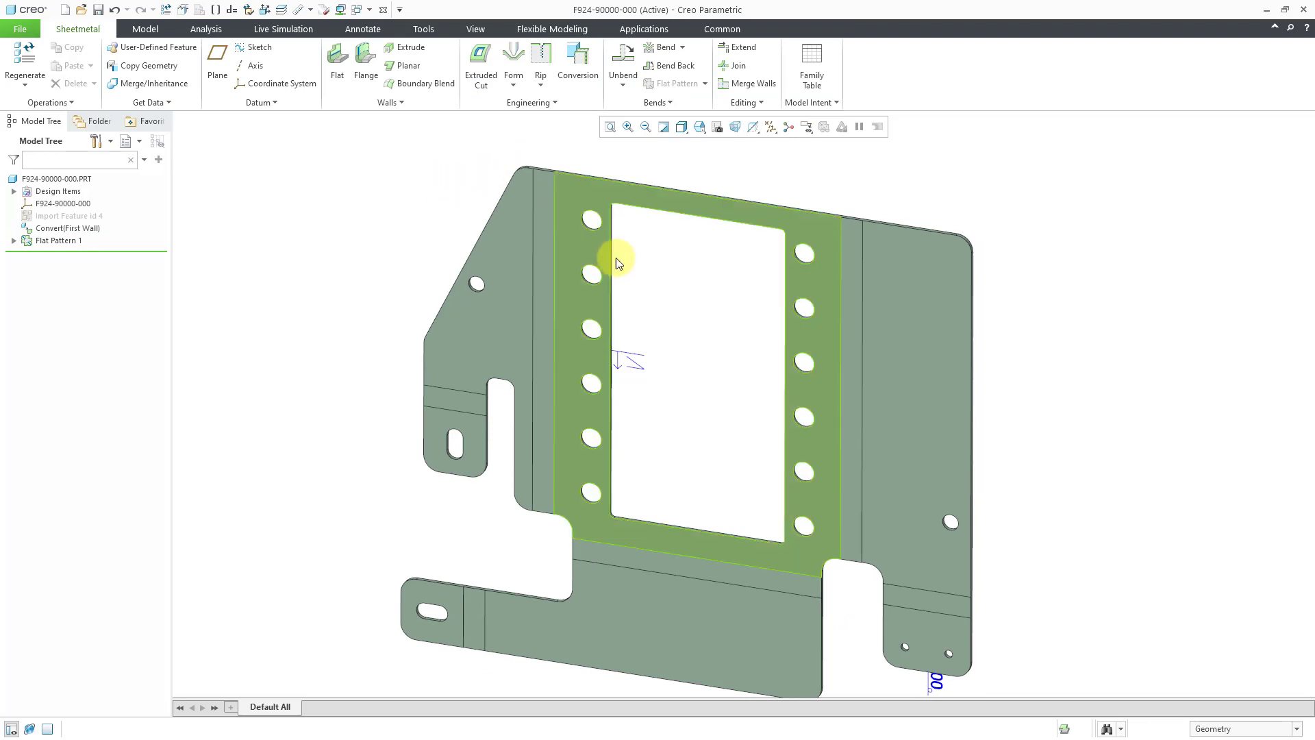
mouse_move(614, 258)
middle_down()
mouse_move(672, 229)
mouse_move(615, 252)
middle_up()
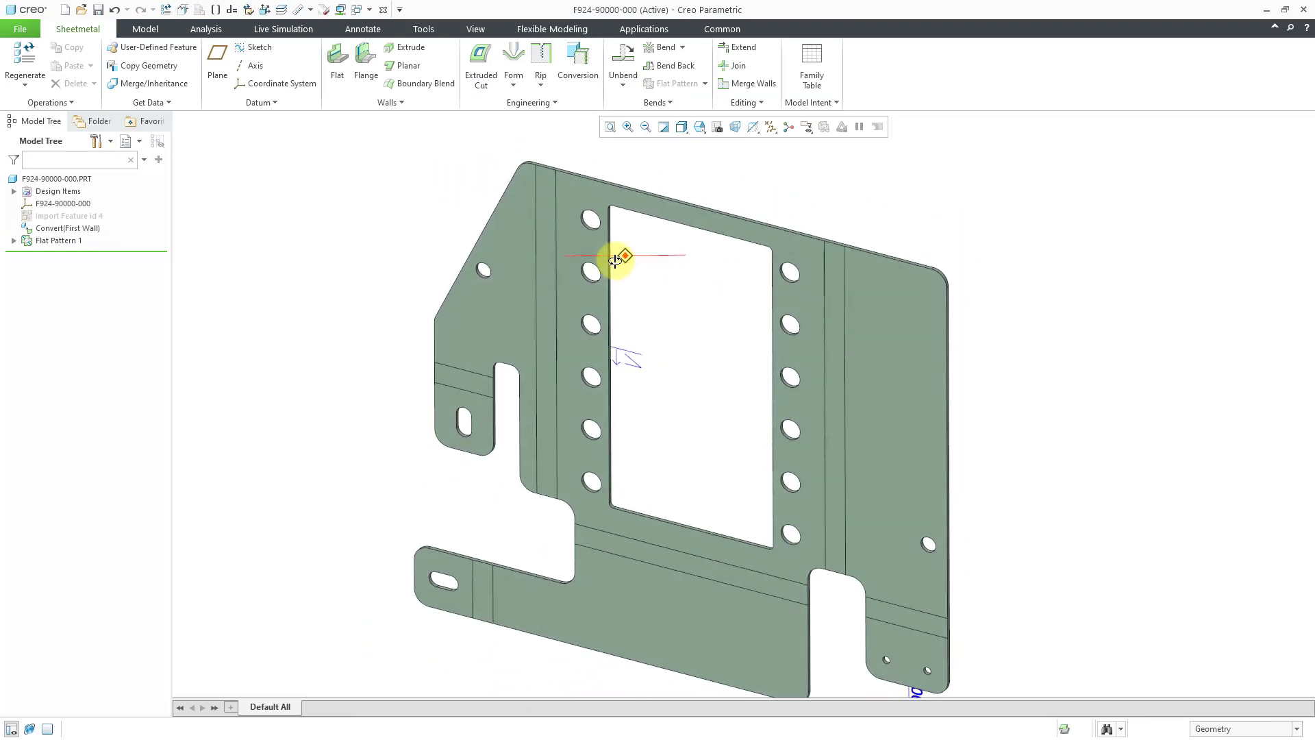
middle_drag(615, 259, 626, 256)
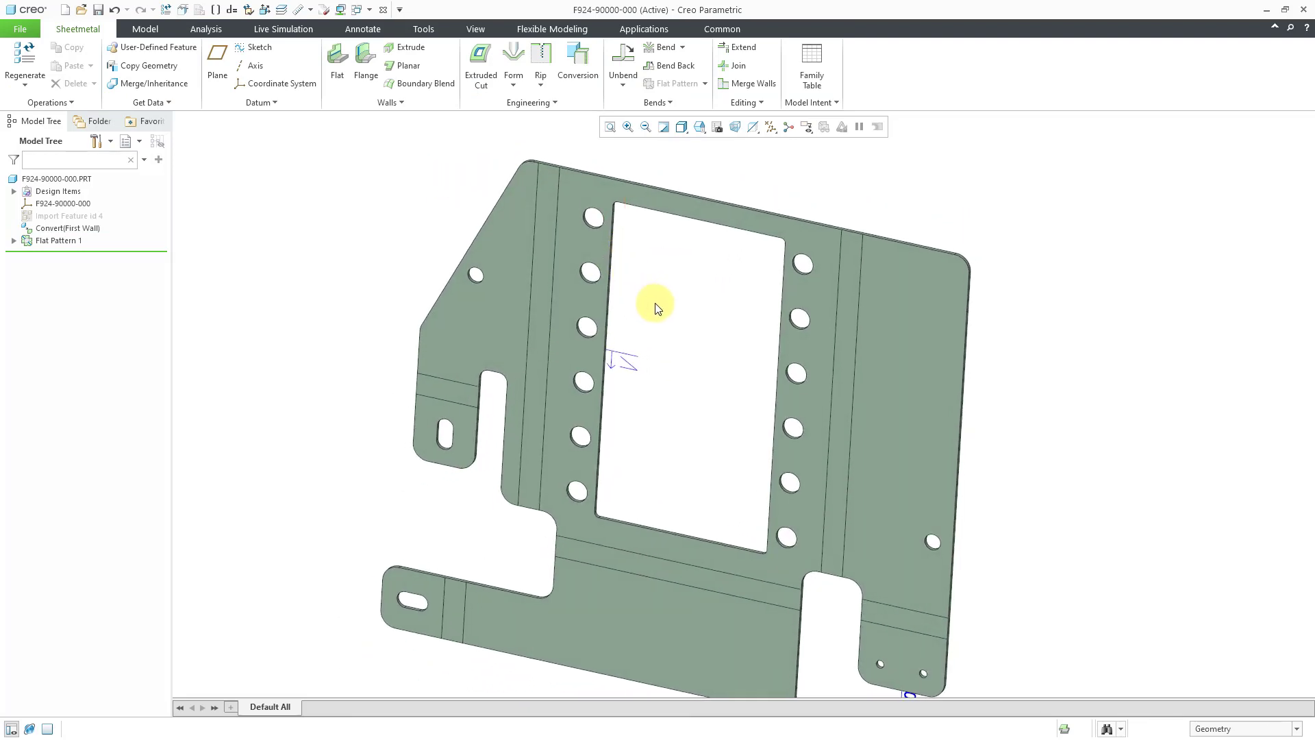
shift+middle_drag(655, 306, 647, 281)
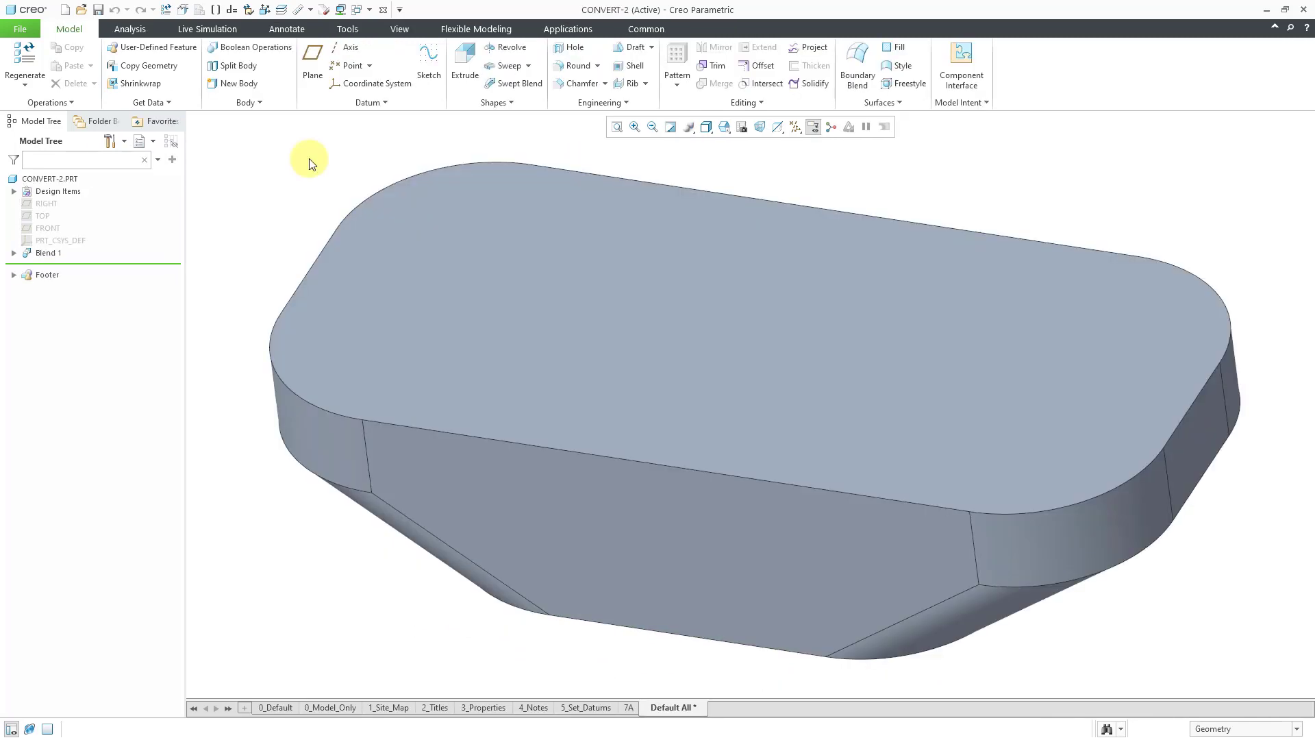
Orbit the CONVERT-2 blend block and open the Operations drop-down
mouse_move(502, 441)
middle_down()
mouse_move(543, 363)
mouse_move(532, 394)
mouse_move(358, 414)
mouse_move(331, 402)
mouse_move(493, 431)
mouse_move(502, 417)
mouse_move(517, 431)
mouse_move(483, 428)
middle_up()
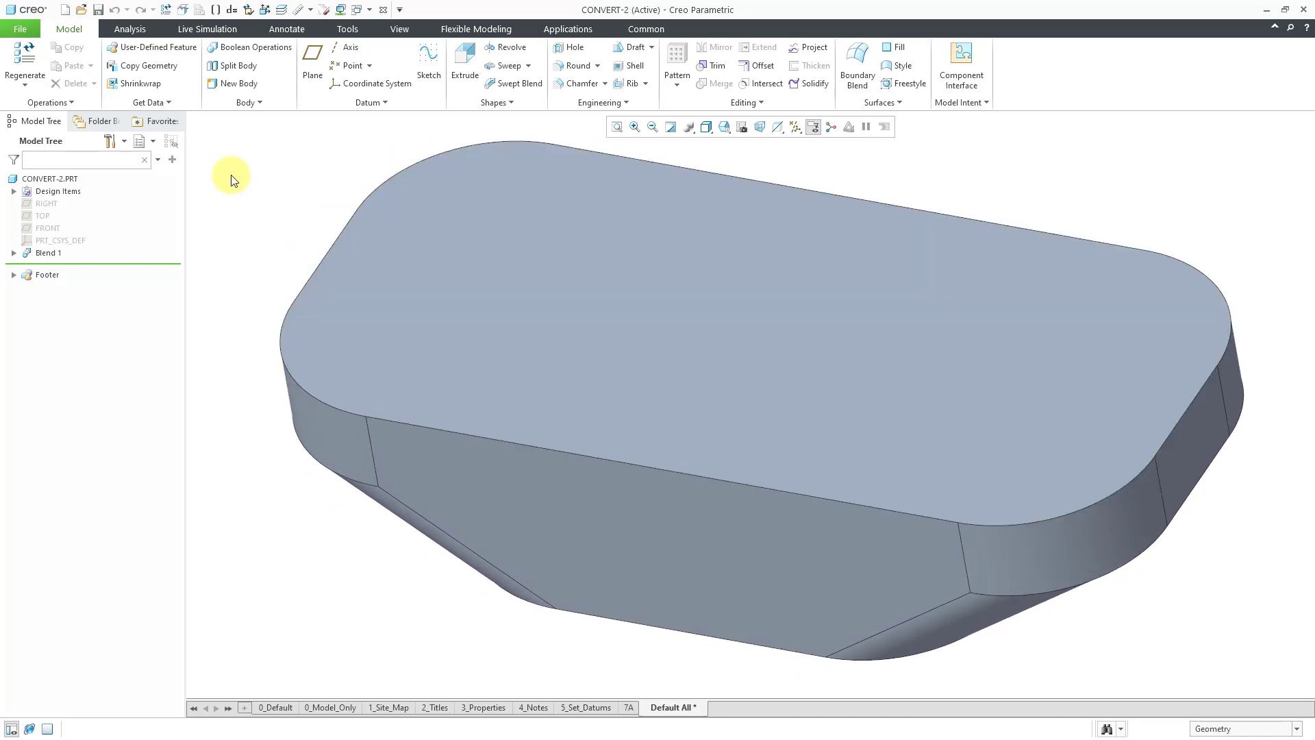
click(60, 104)
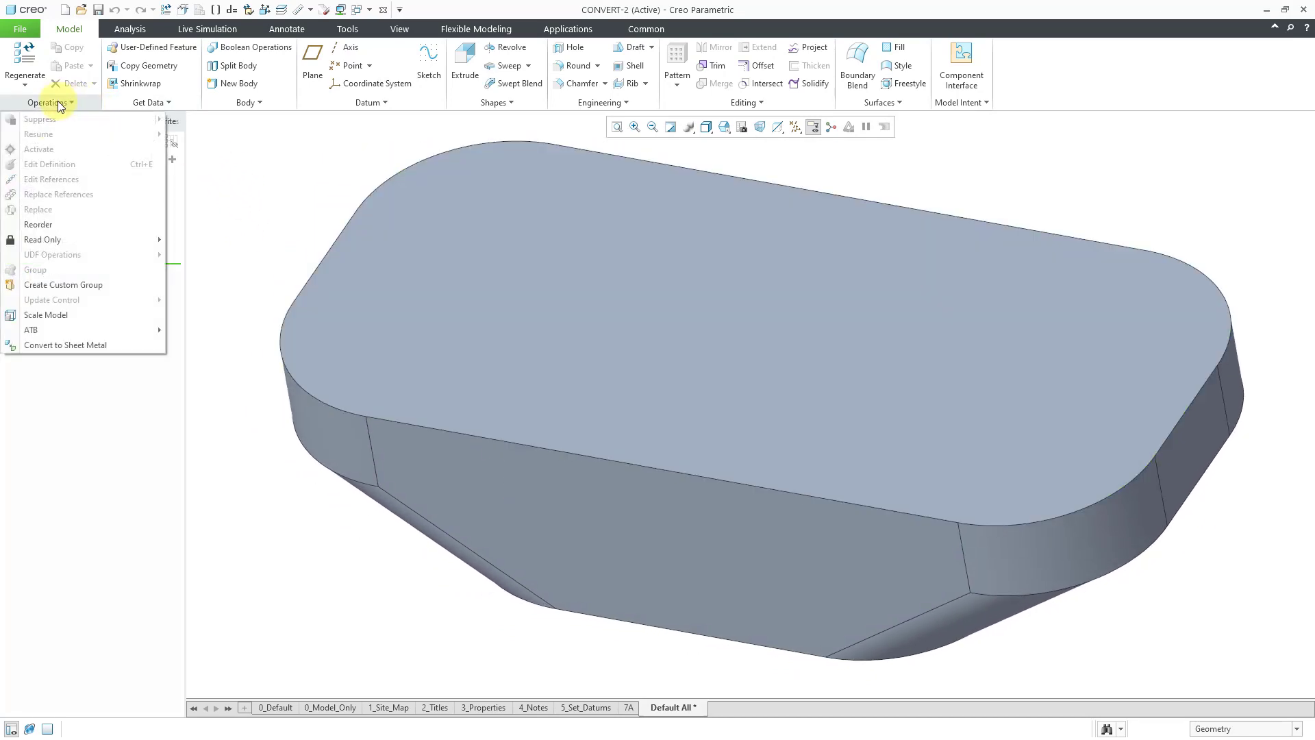
Convert the blend block to a 2.000-thick sheet metal Shell with top face F5 removed
click(53, 345)
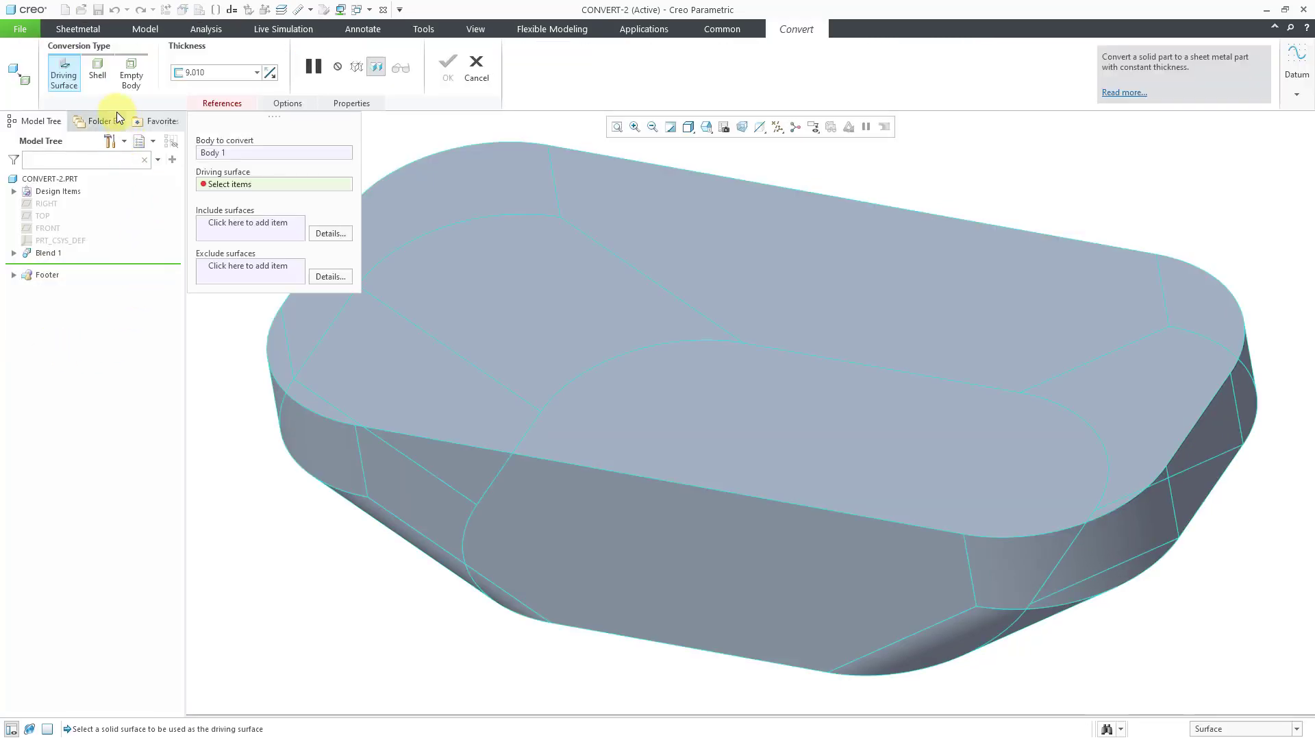
click(98, 76)
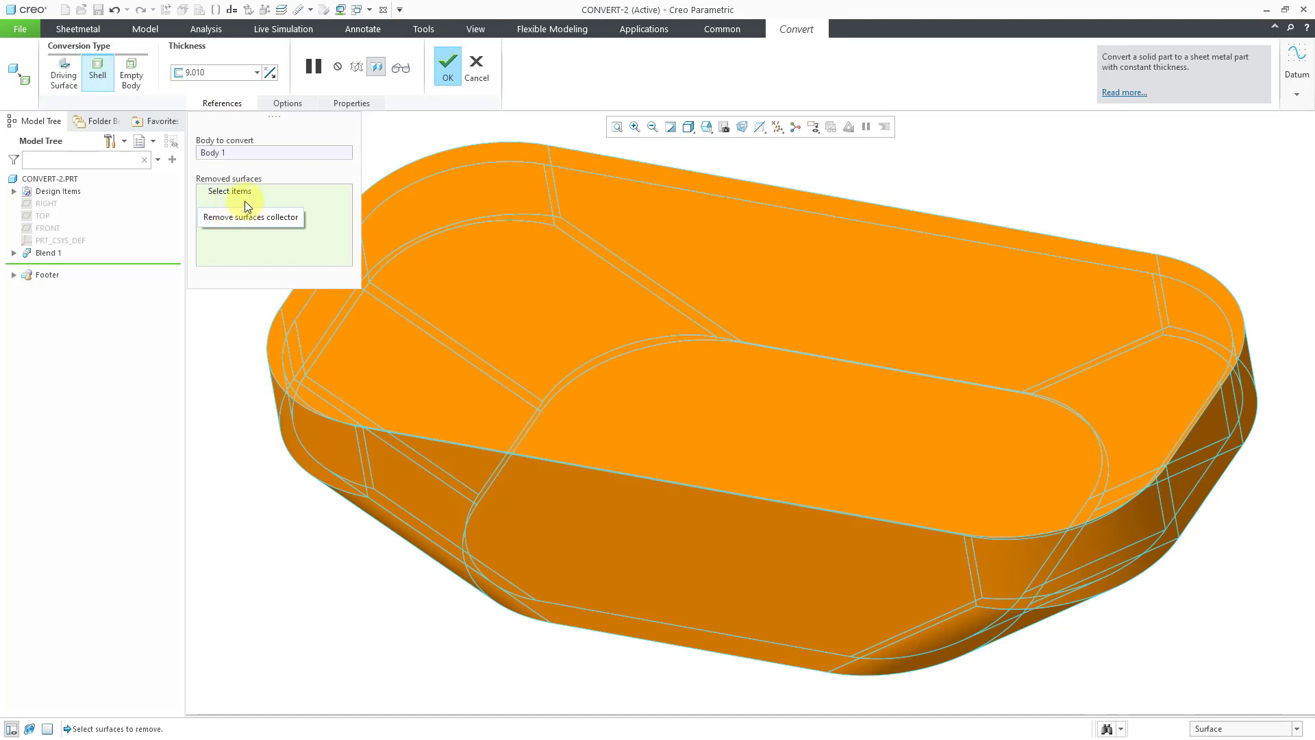
click(566, 274)
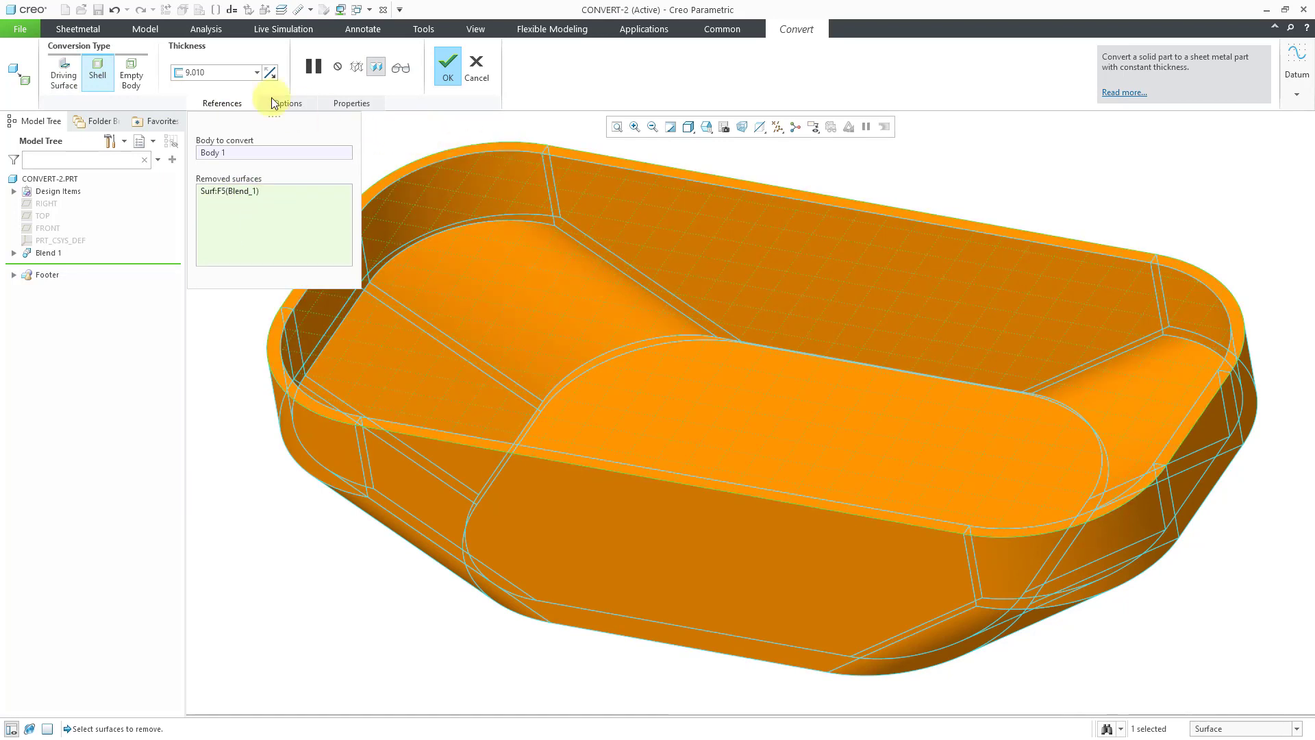
double_click(224, 71)
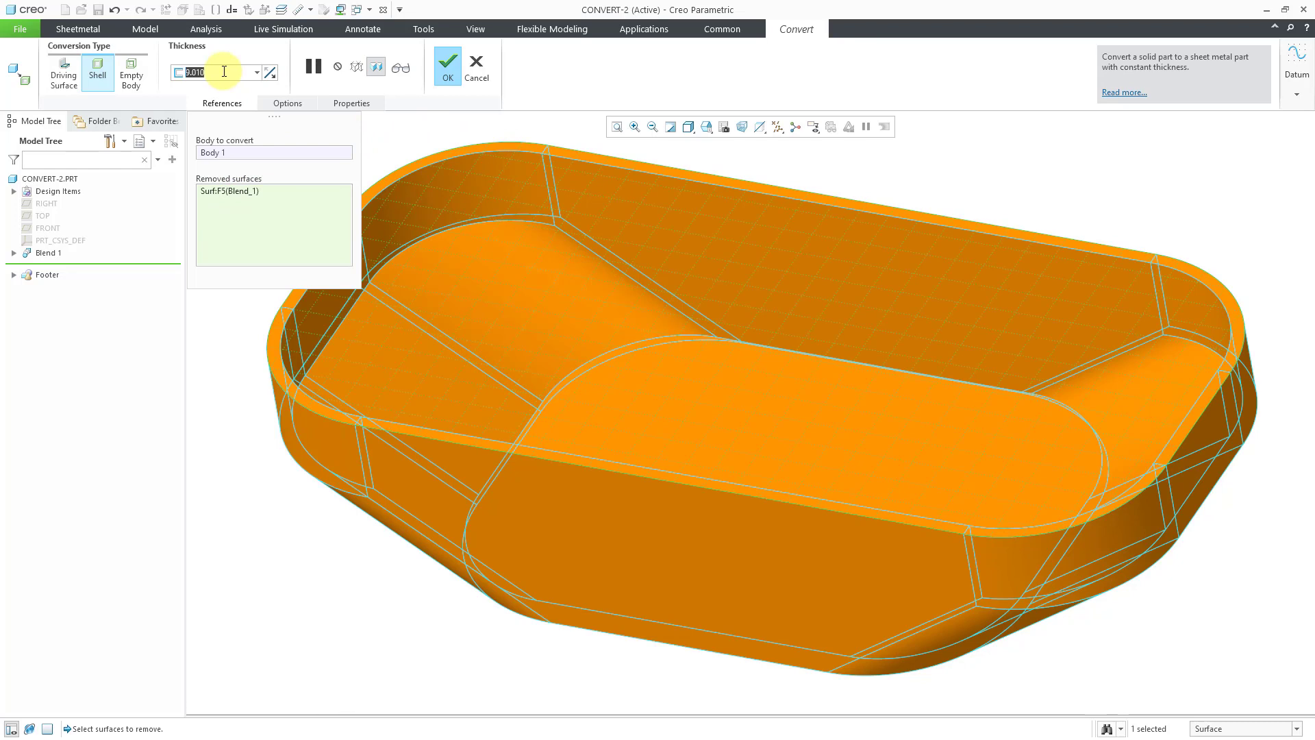
text(2)
key(Return)
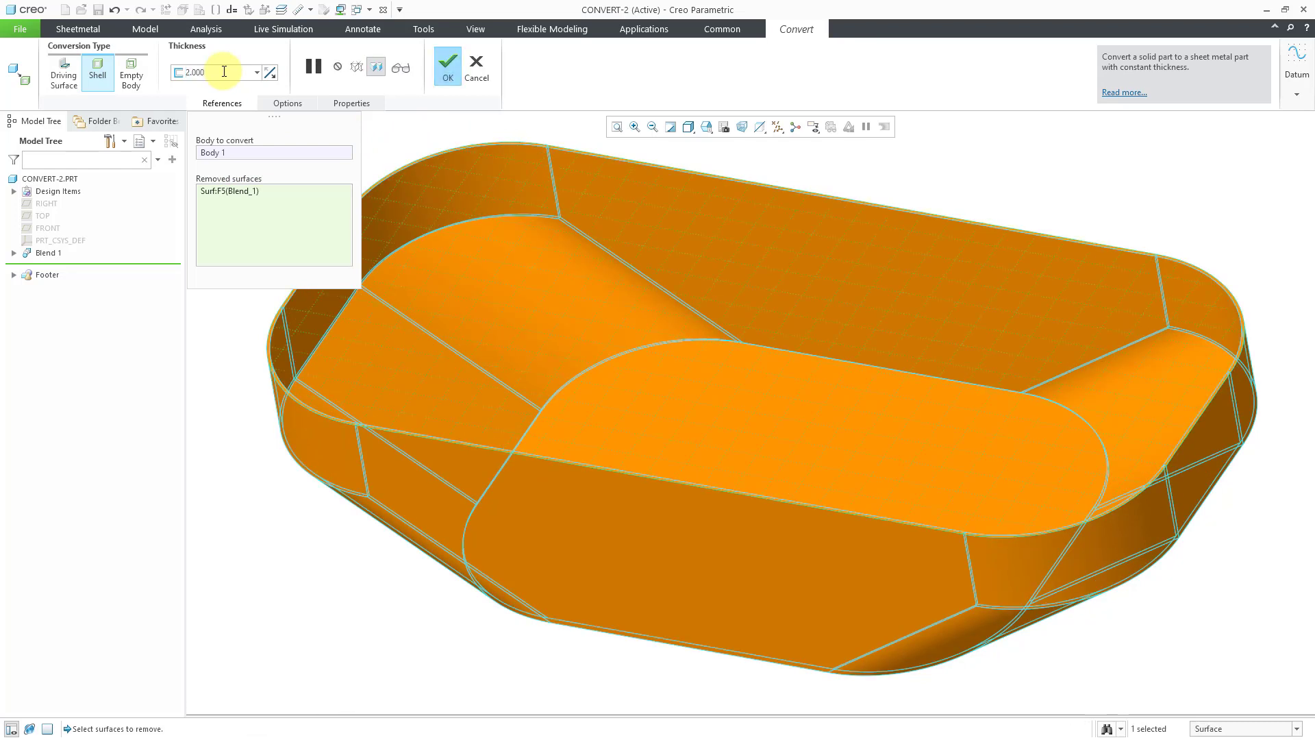
click(448, 67)
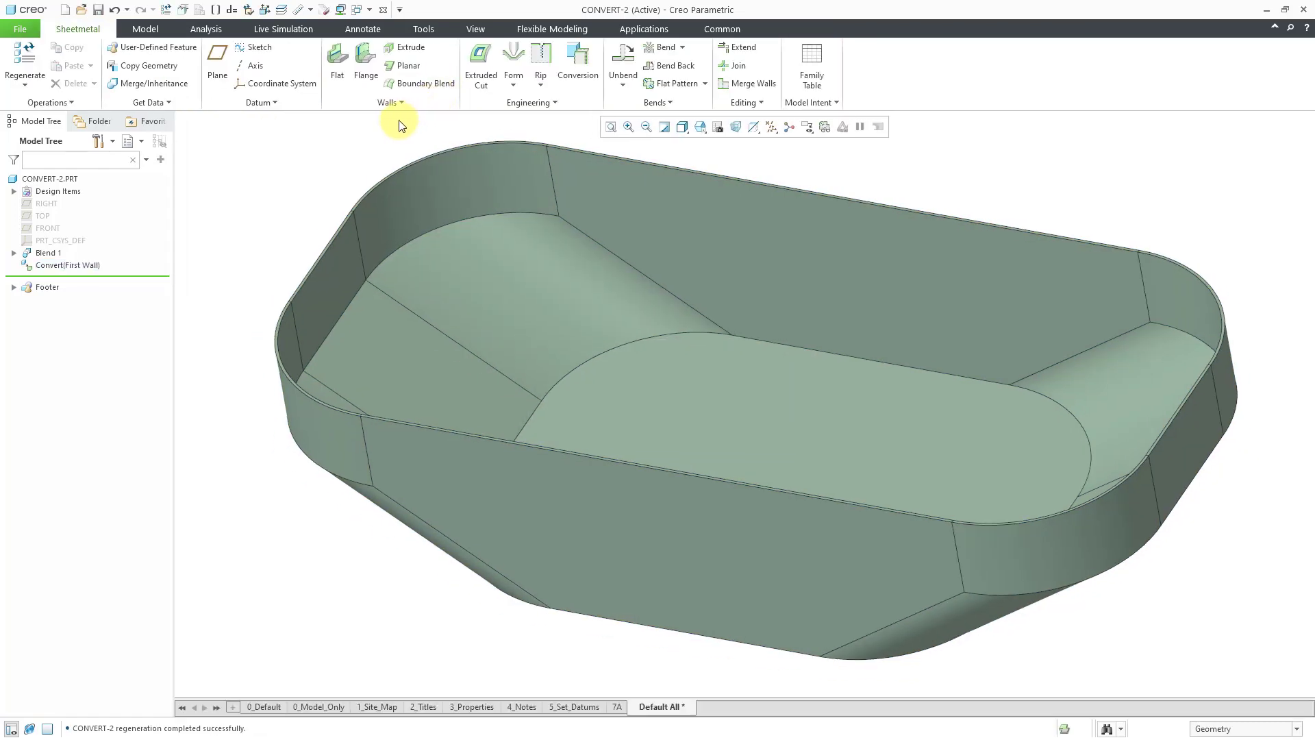
shift+middle_drag(401, 126, 356, 147)
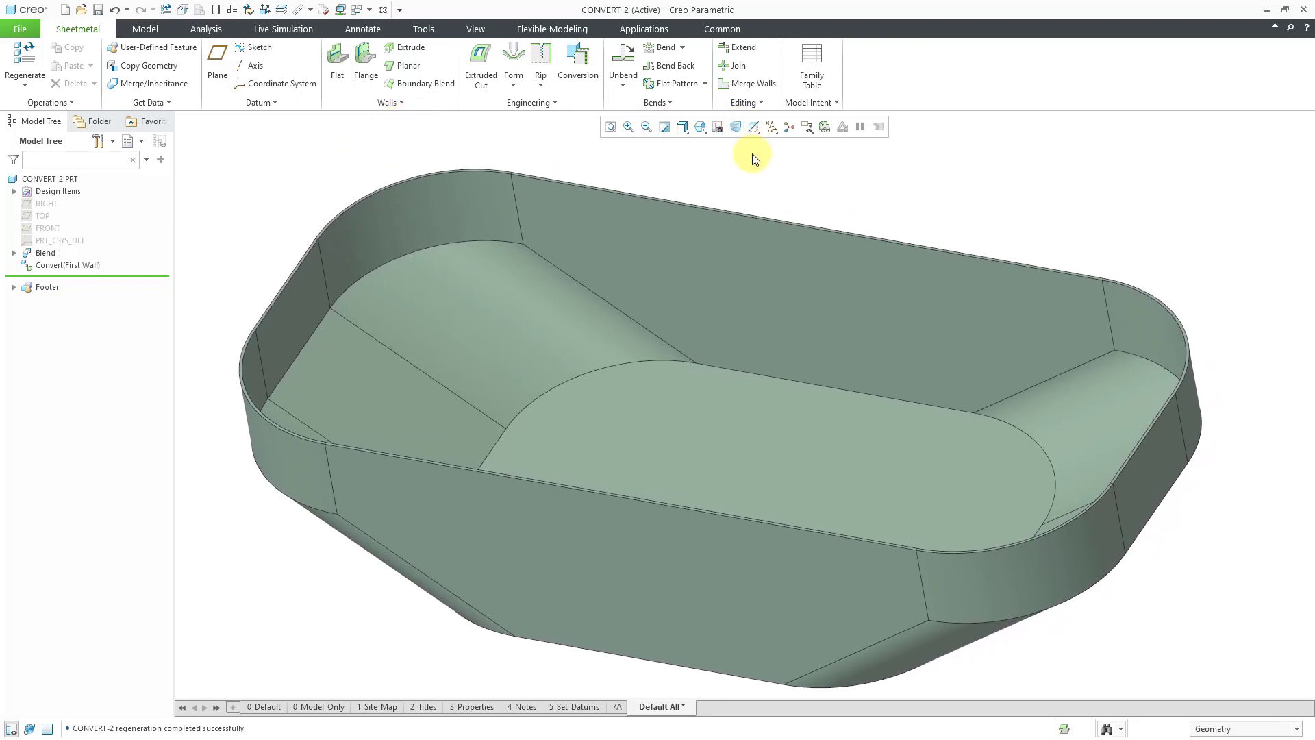
click(826, 129)
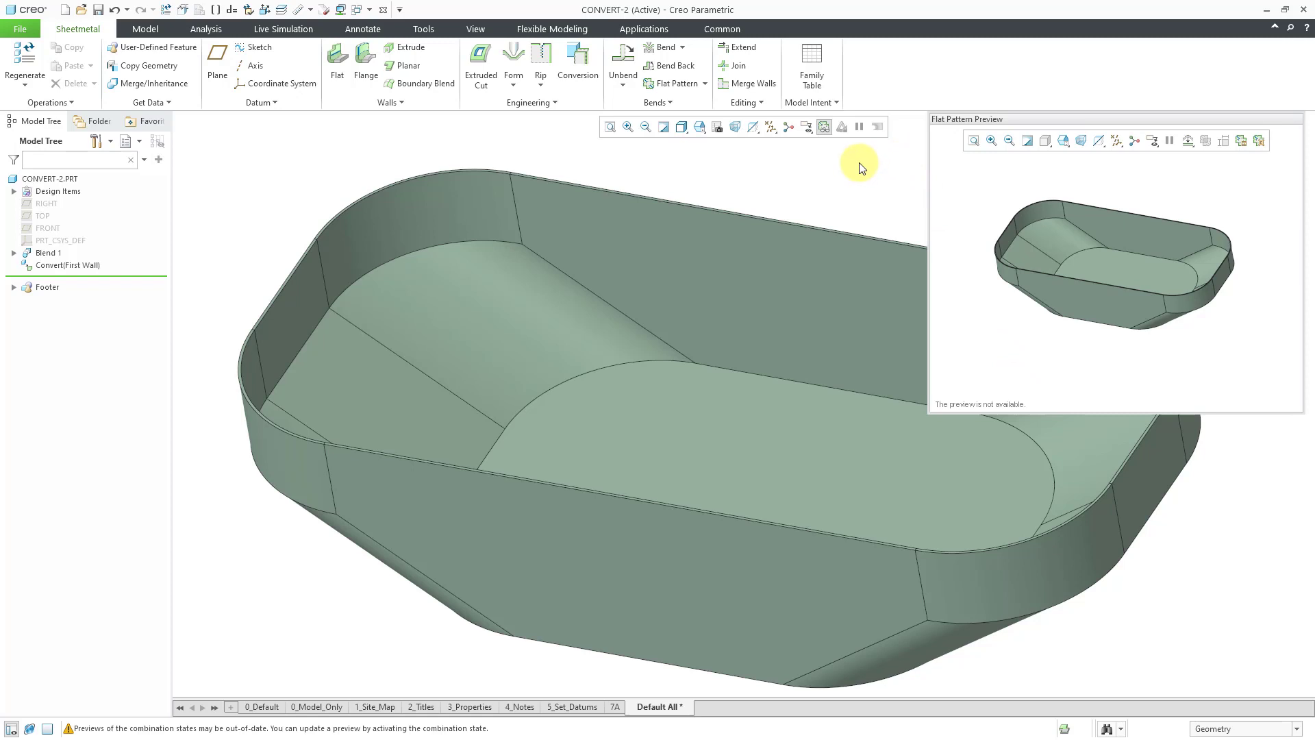
click(825, 128)
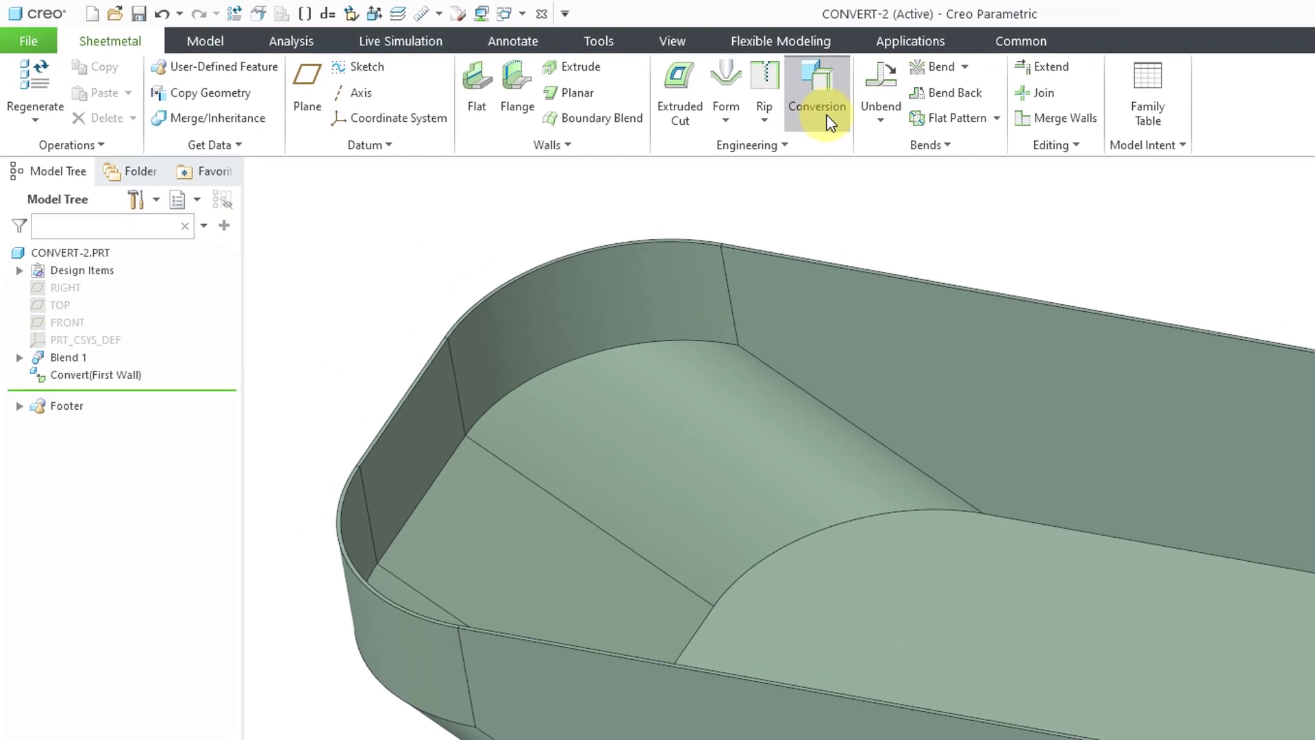
click(585, 81)
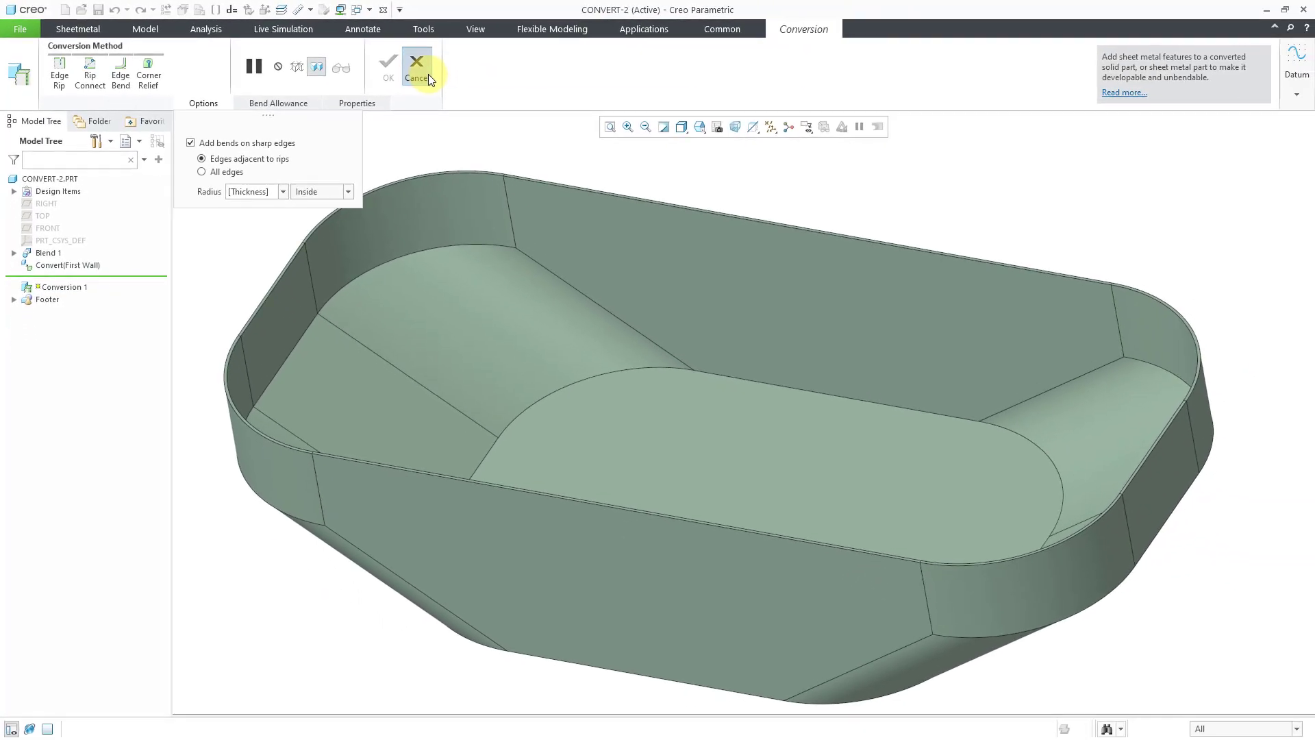
click(627, 113)
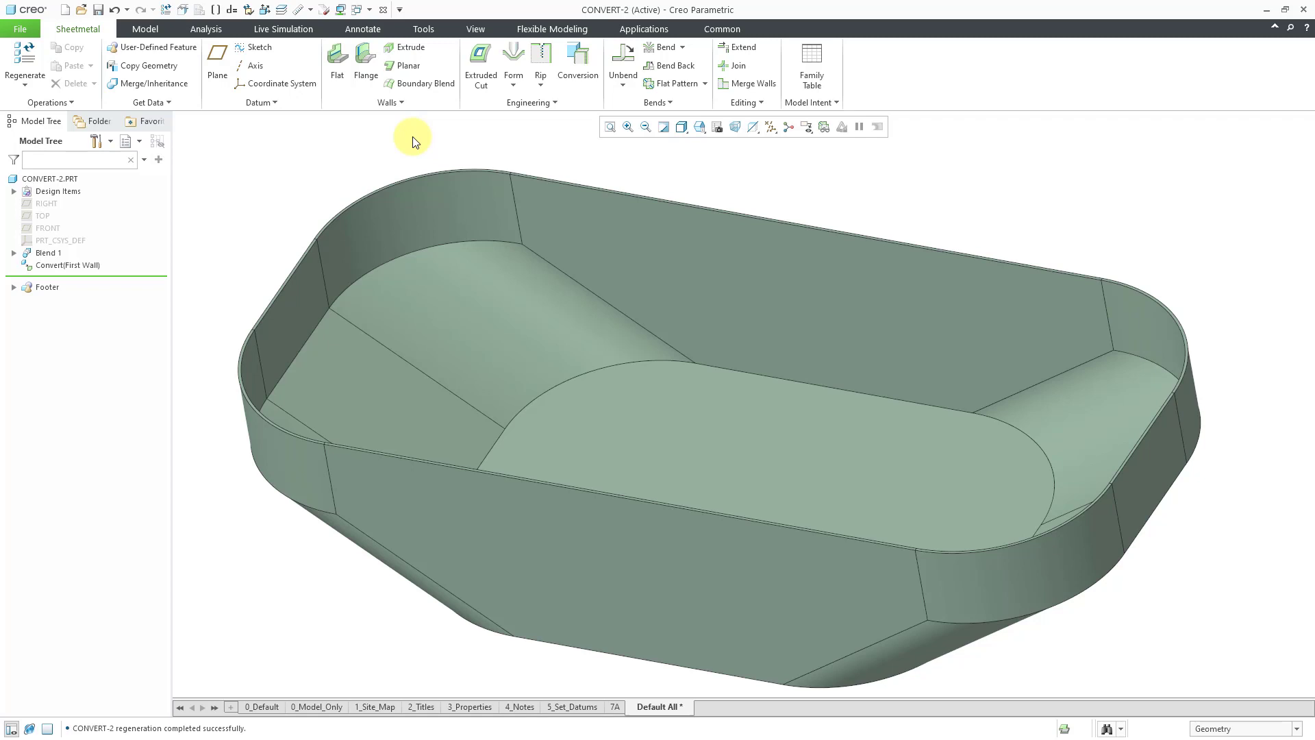
Create a new Part/Solid file named 'convert-3' with the default template
click(64, 9)
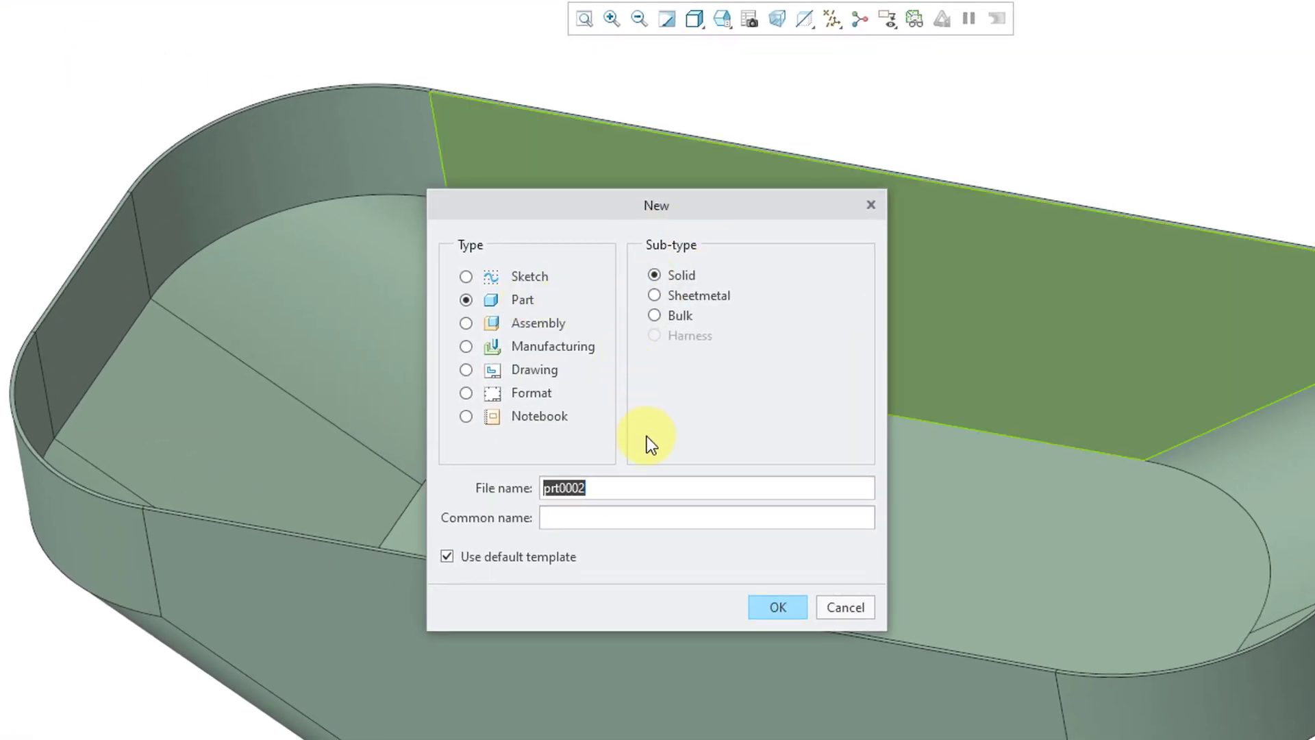
text(convert-3)
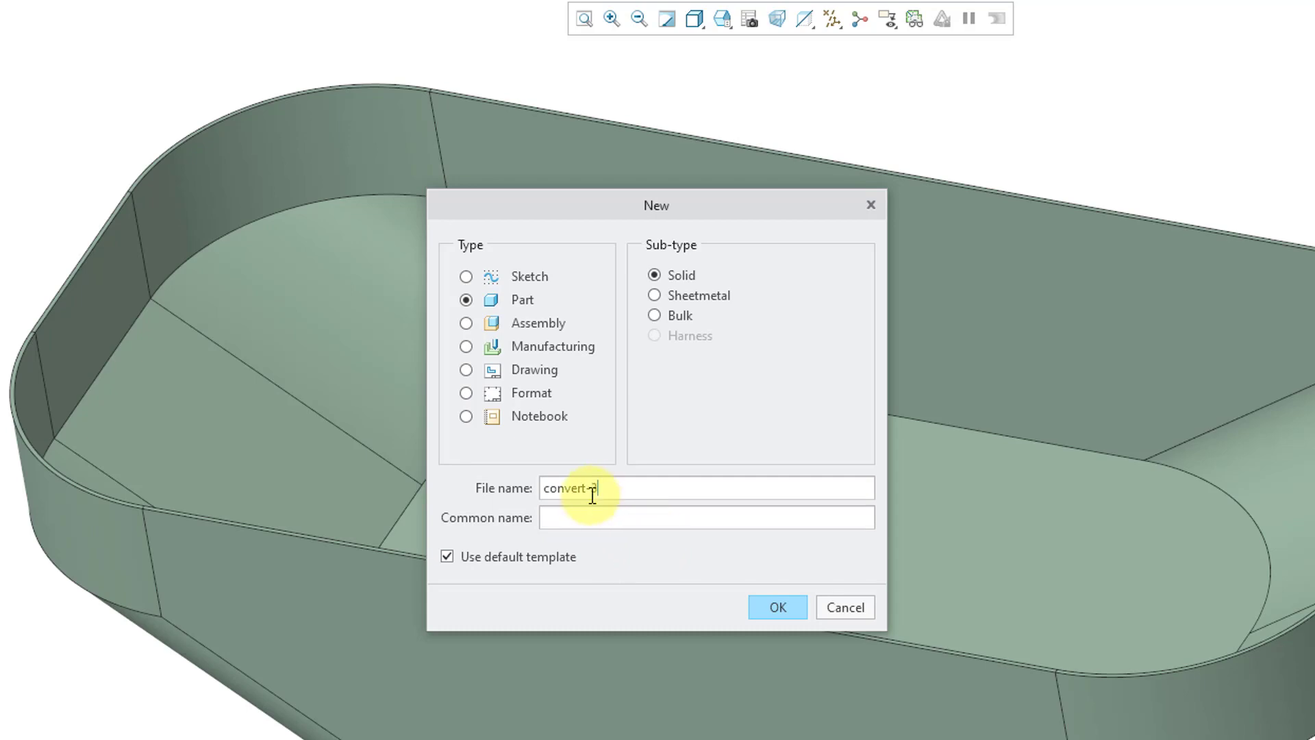
click(778, 607)
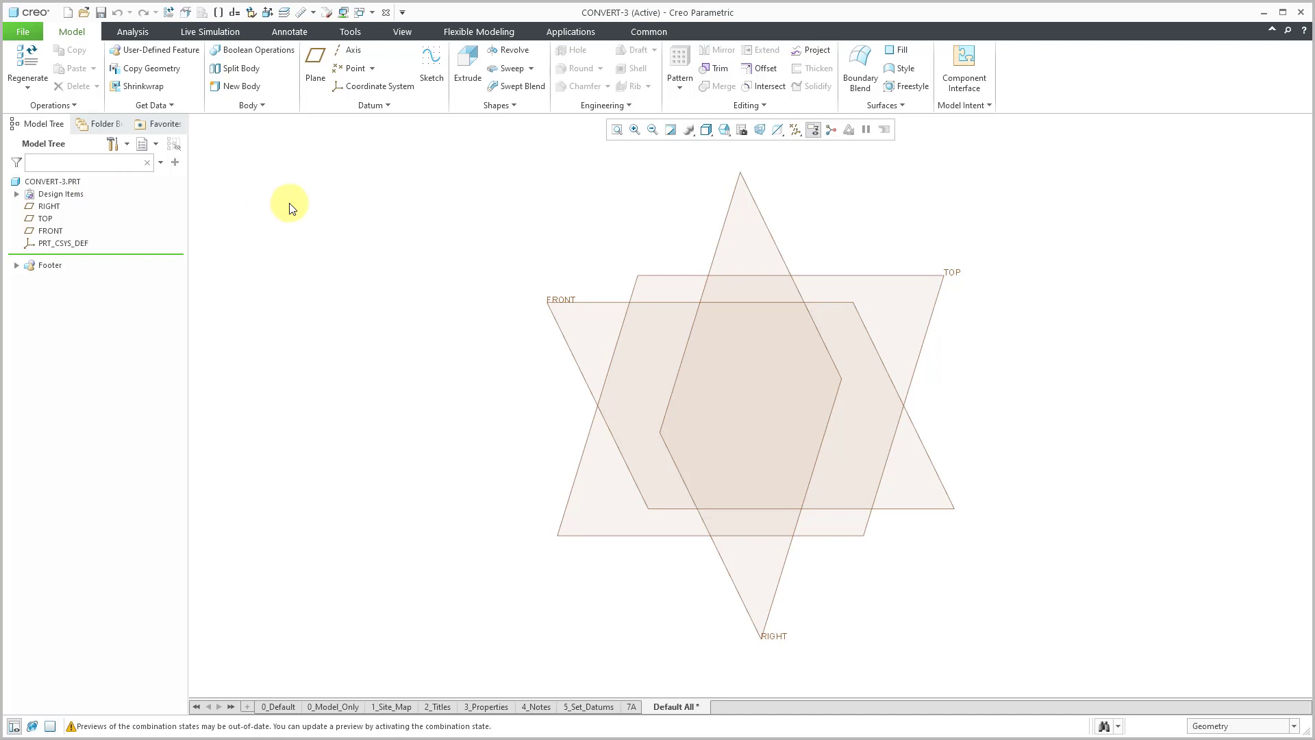
Use Convert to Sheet Metal with Empty Body to turn Body 1 into sheet metal
click(50, 105)
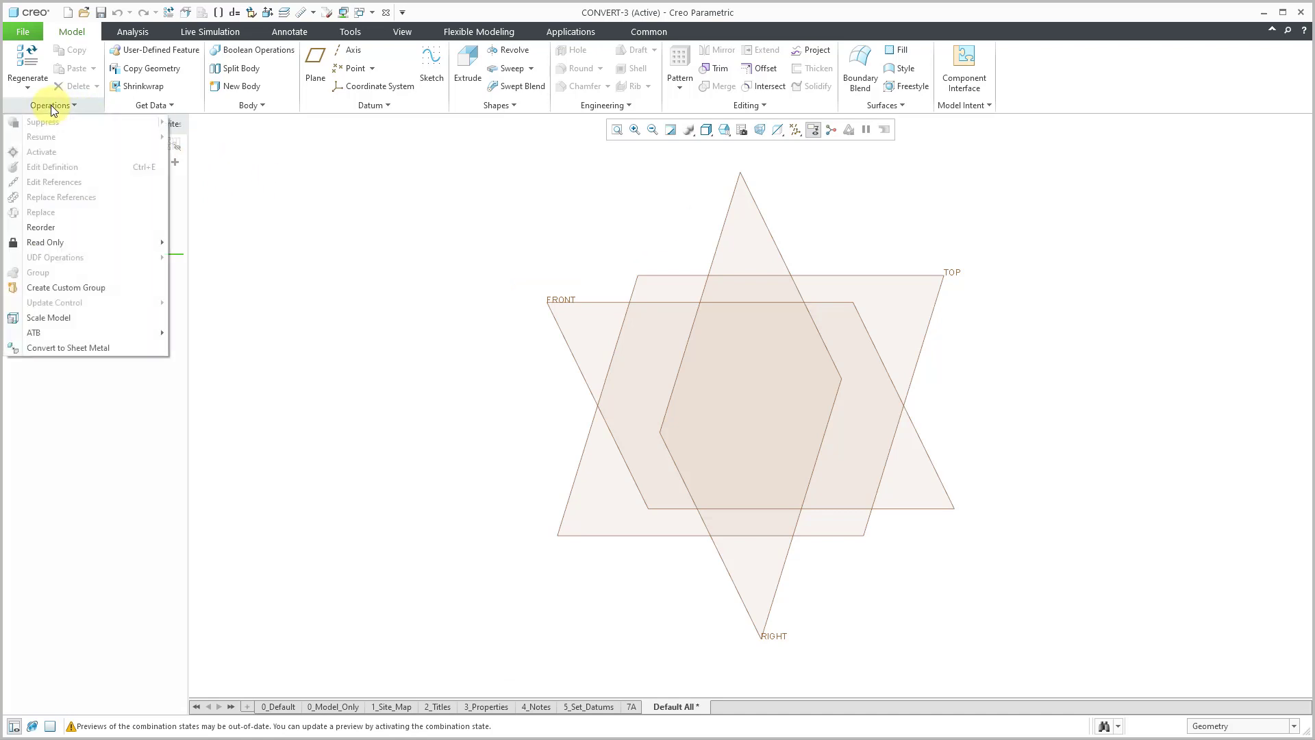
click(72, 348)
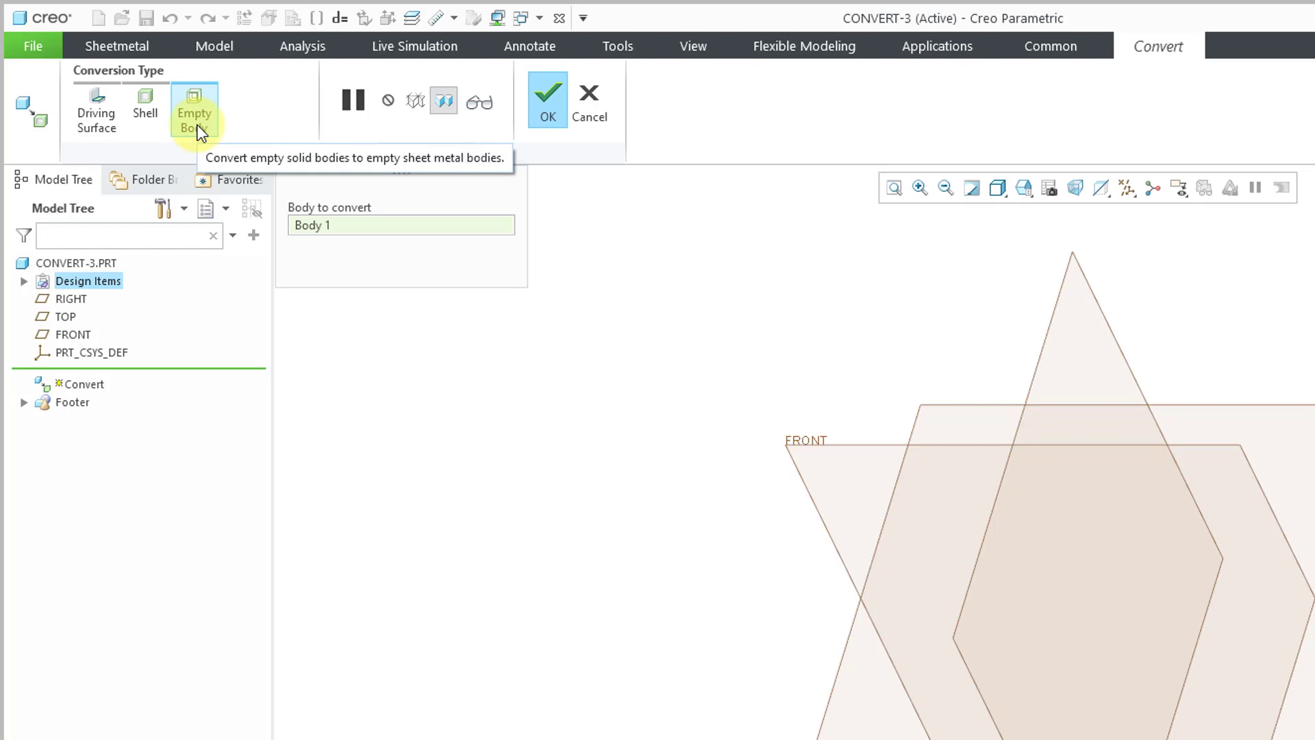
click(24, 281)
click(44, 300)
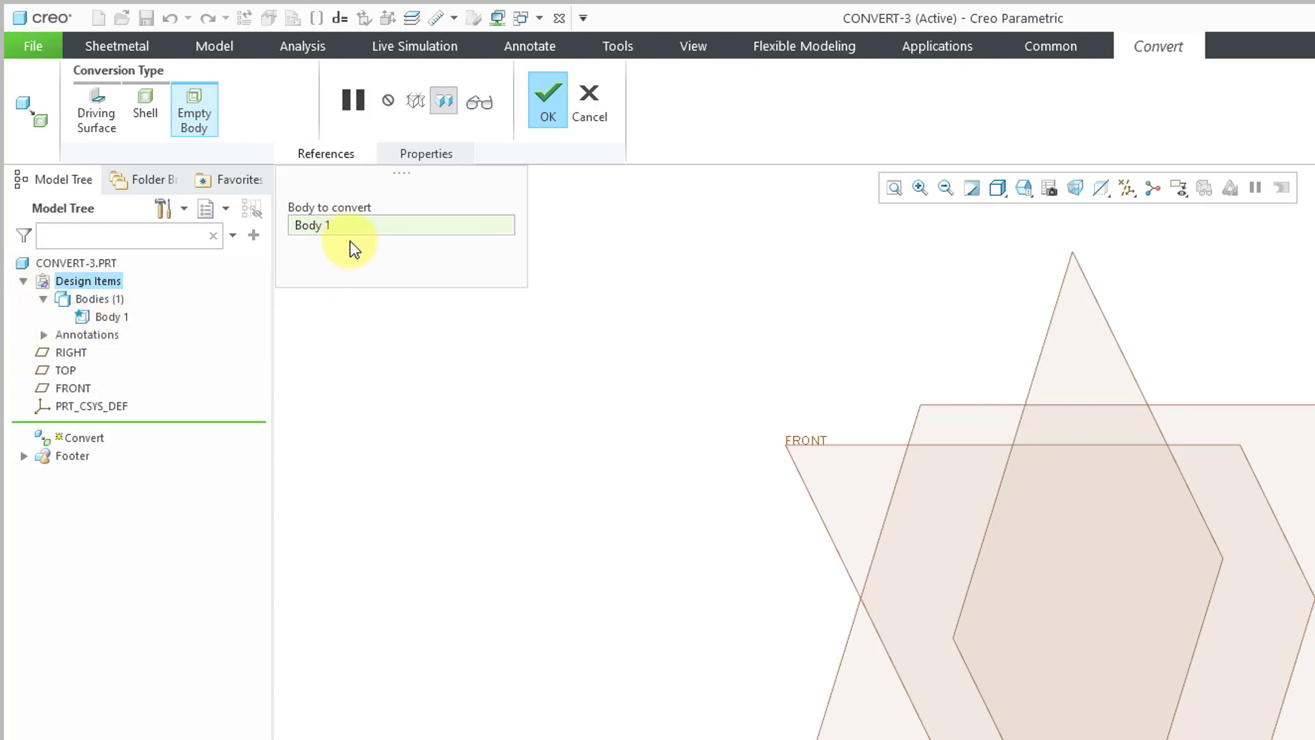
click(544, 108)
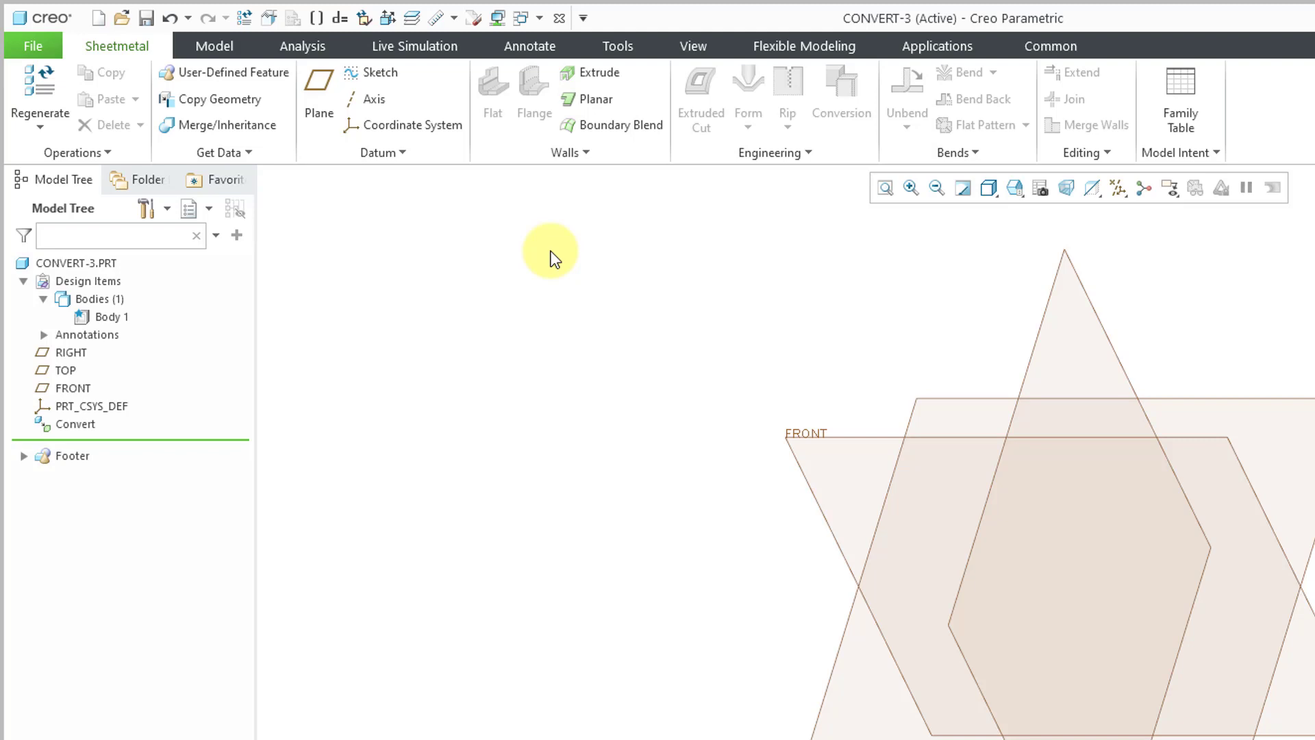
Switch to the F537-70022-200.PRT window and expand Design Items and Bodies to show Body 1
click(539, 17)
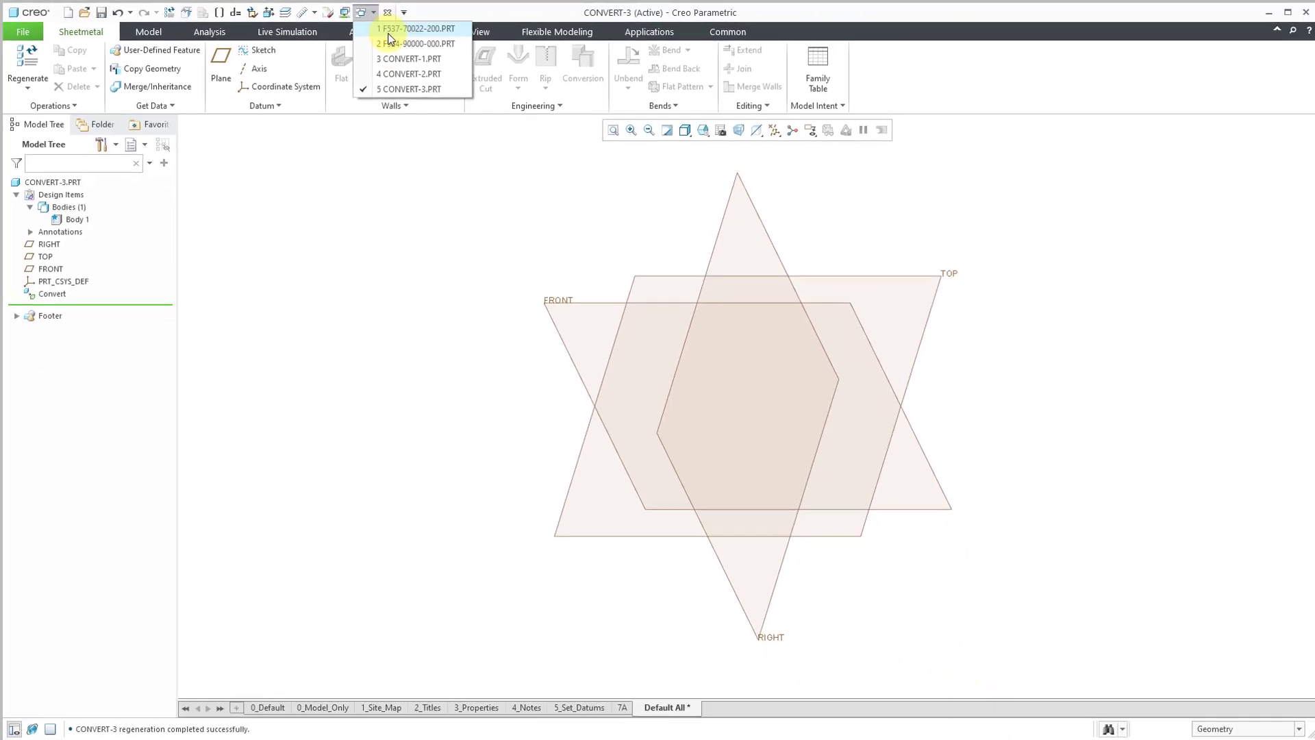
click(388, 31)
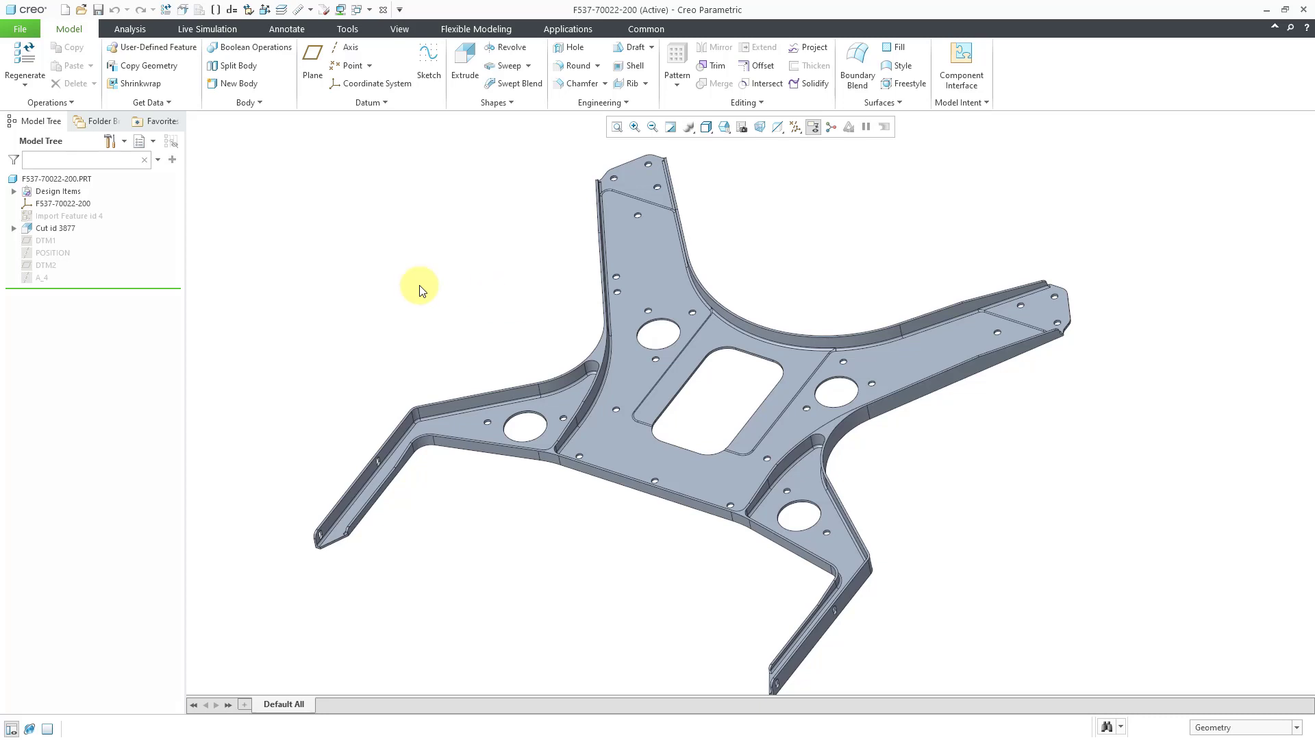
click(14, 191)
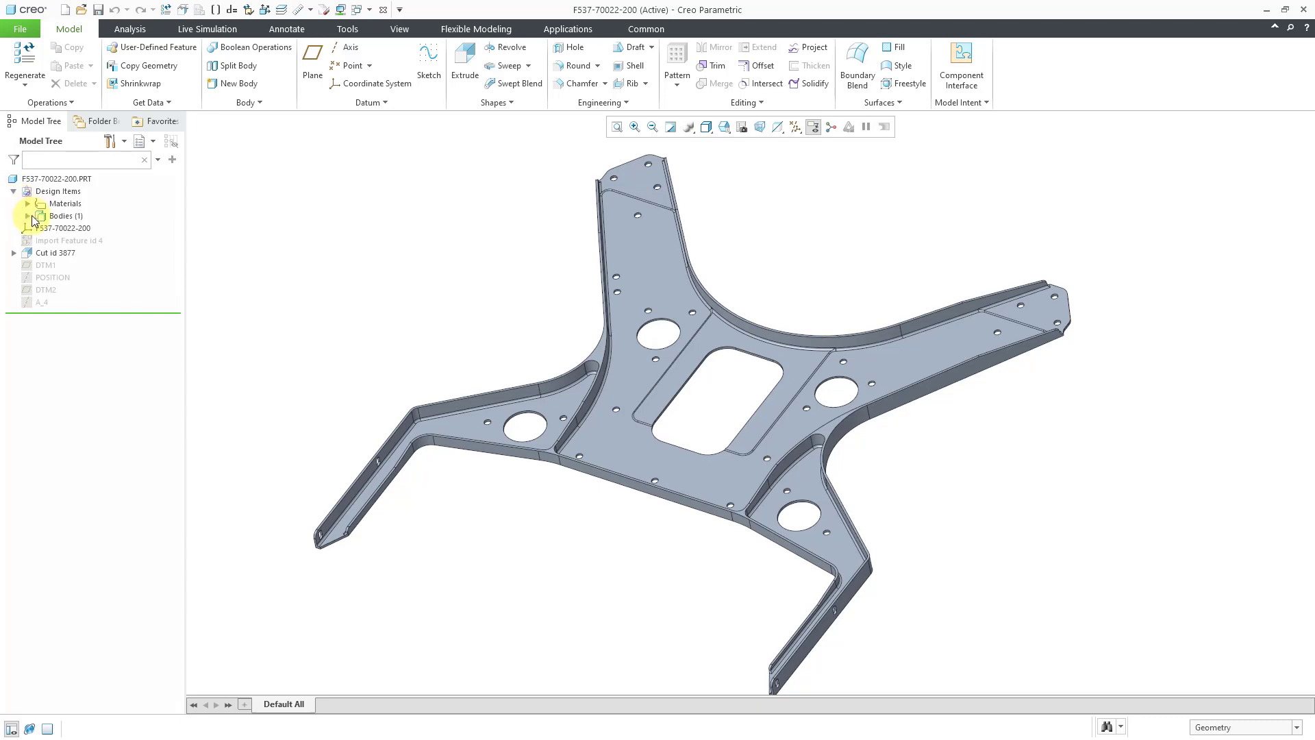
click(27, 215)
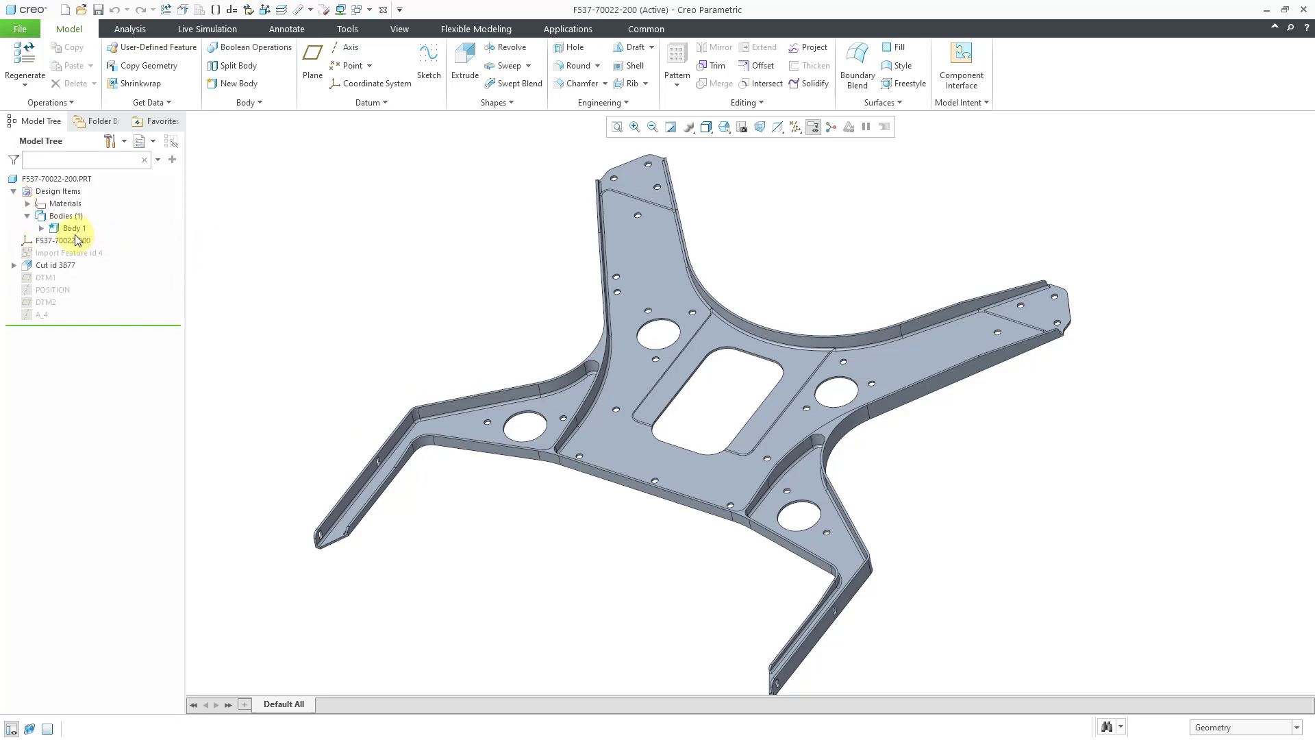
Create a new empty body named Body 2, then expand Body 2 and Body 1 in the tree
click(232, 85)
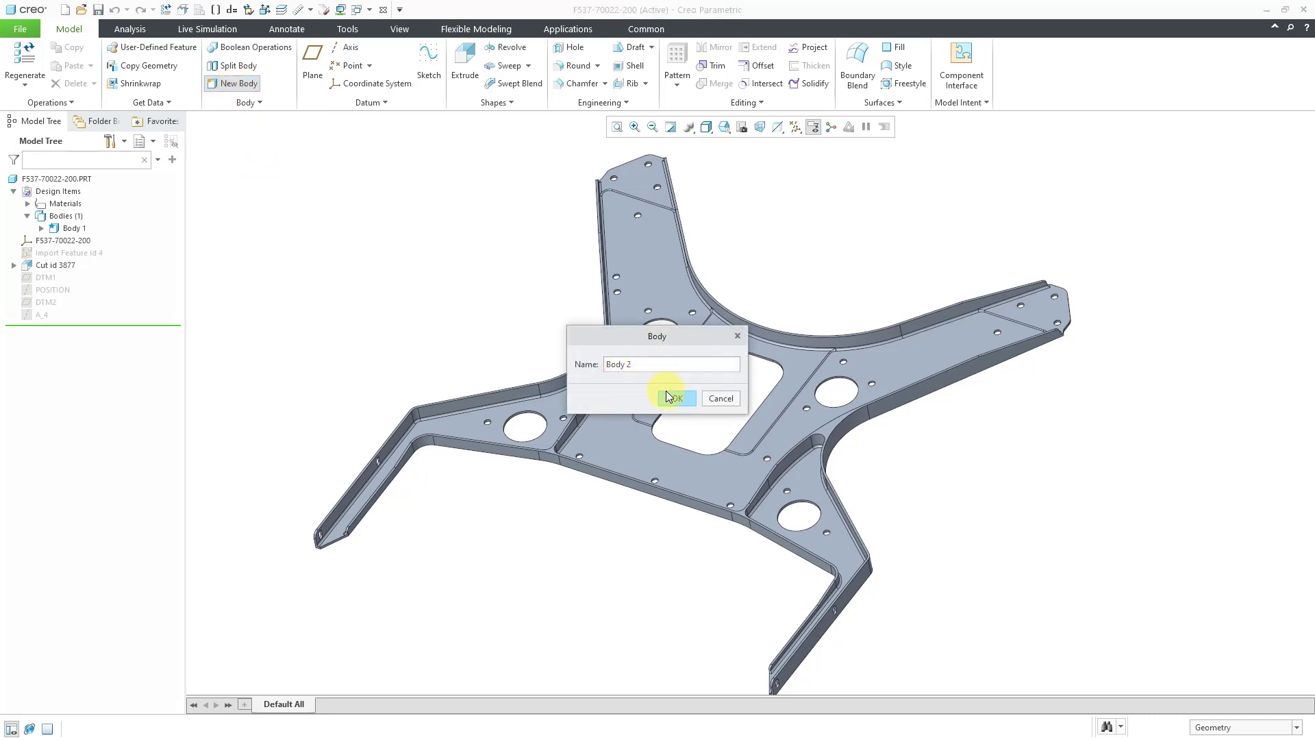
click(680, 398)
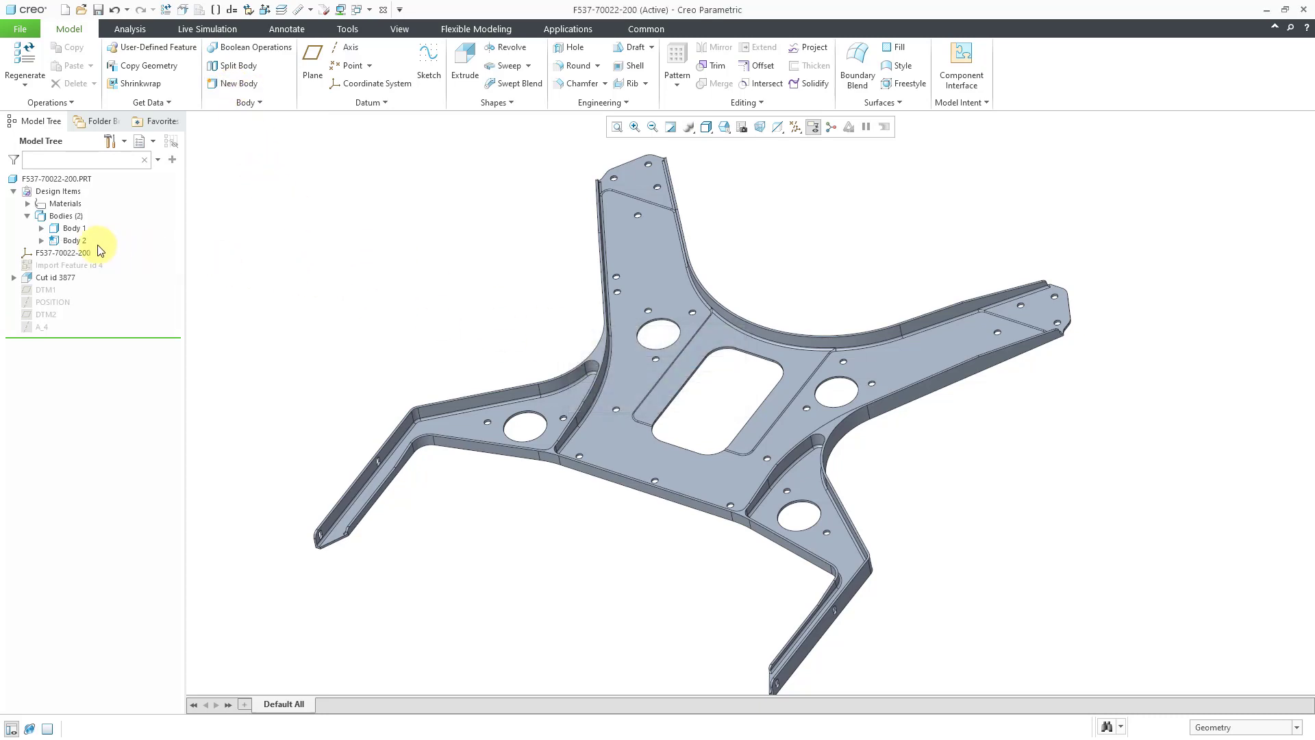
click(41, 241)
click(41, 228)
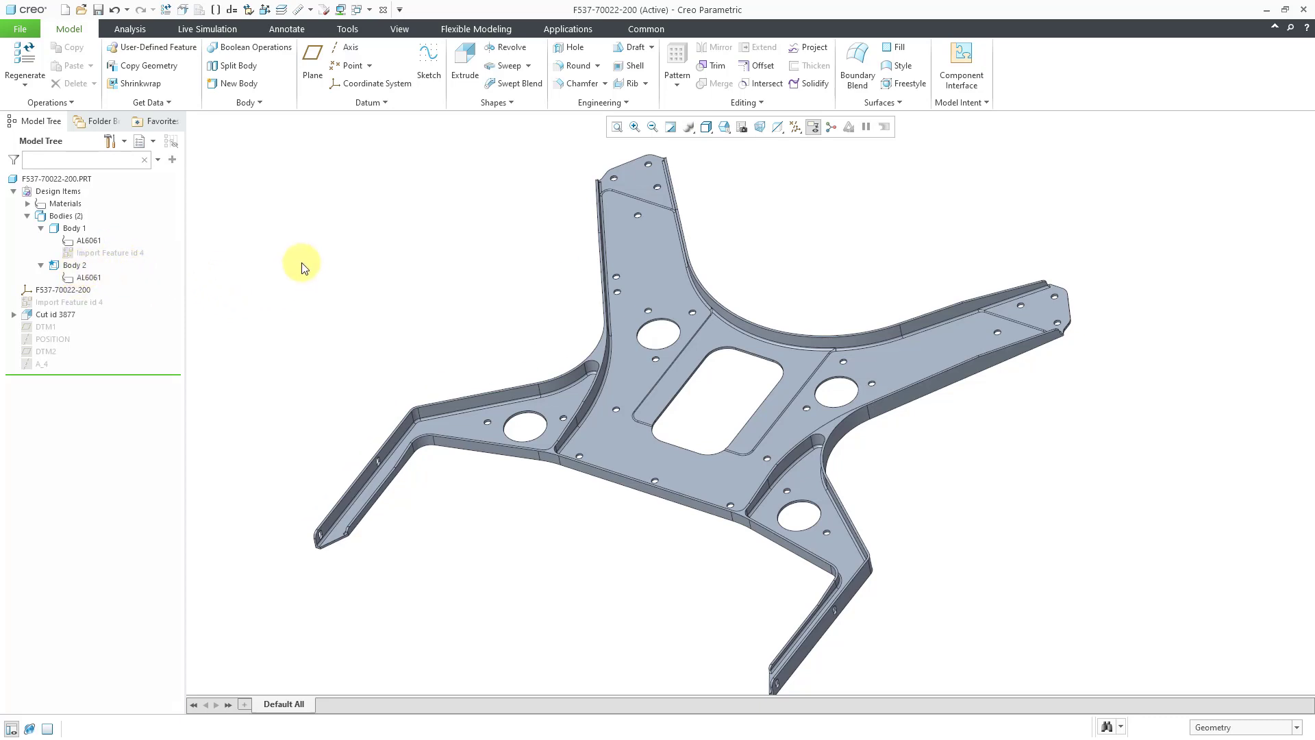
Convert Body 2 to sheet metal using the Empty Body option, leaving Body 1 solid
click(60, 102)
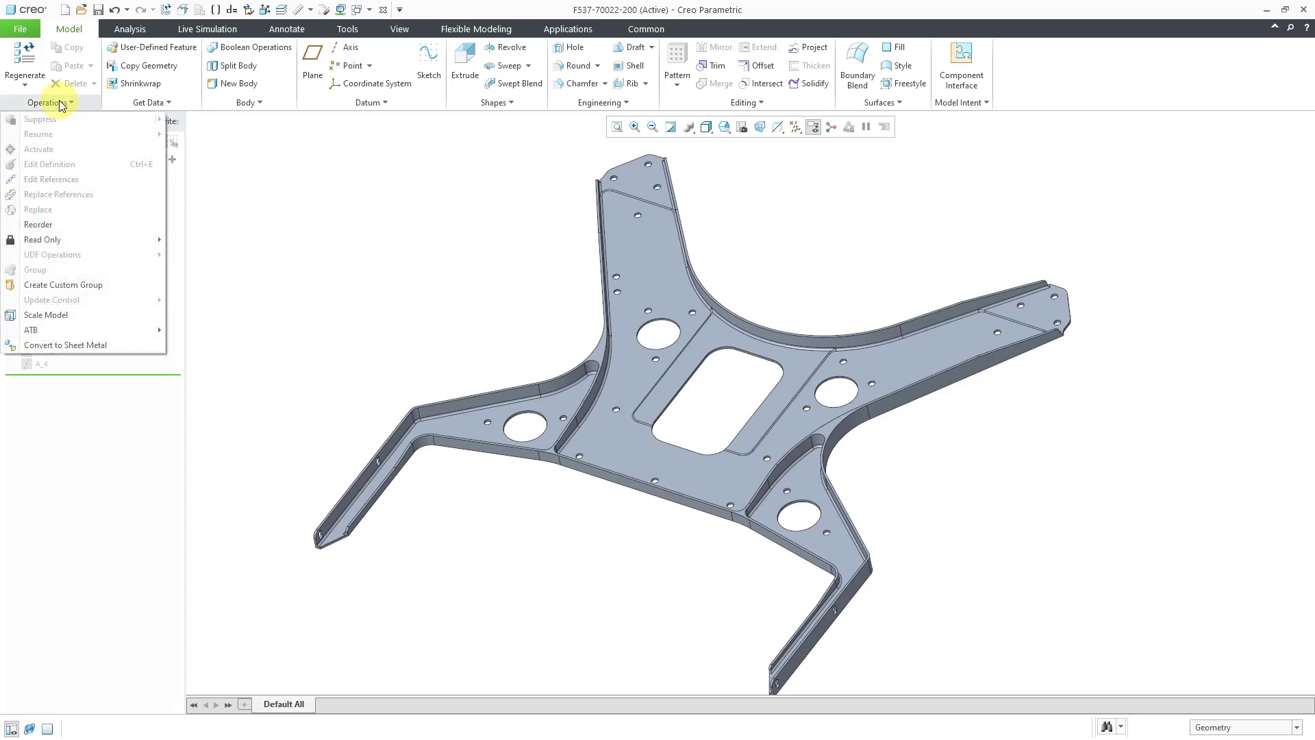
click(81, 346)
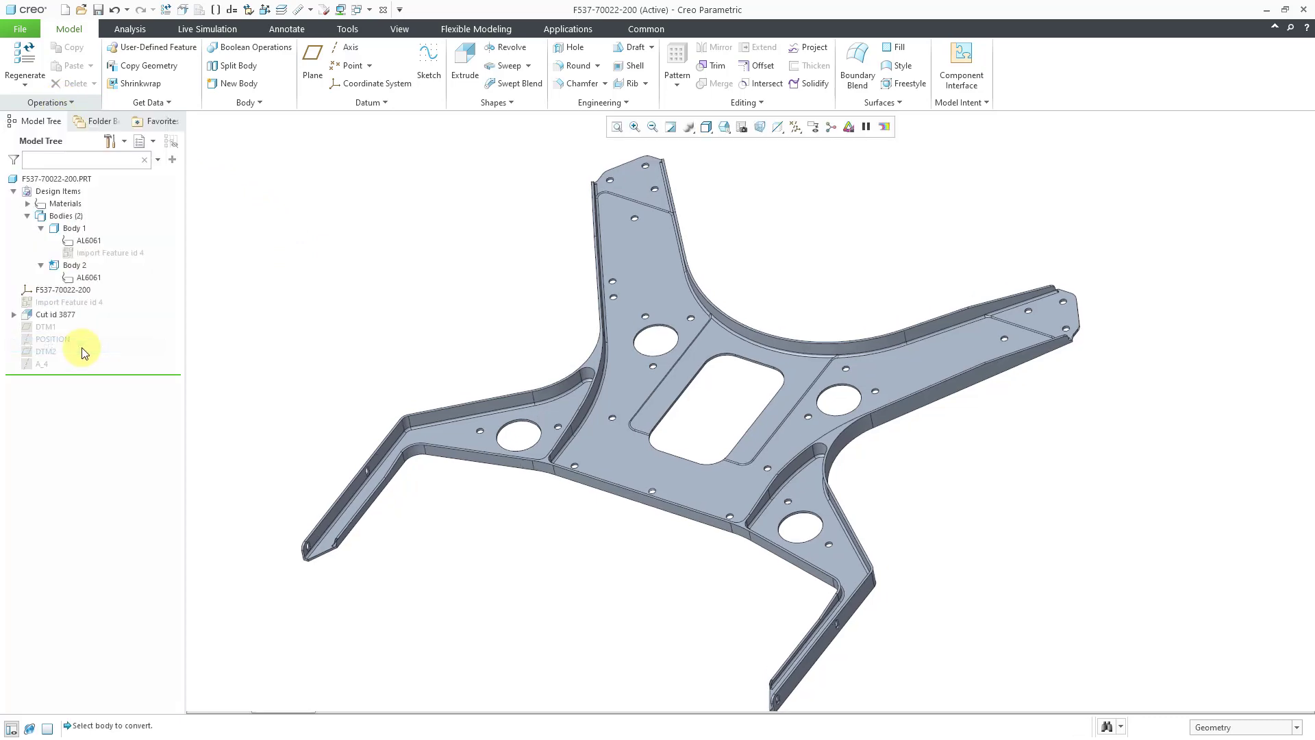
click(133, 79)
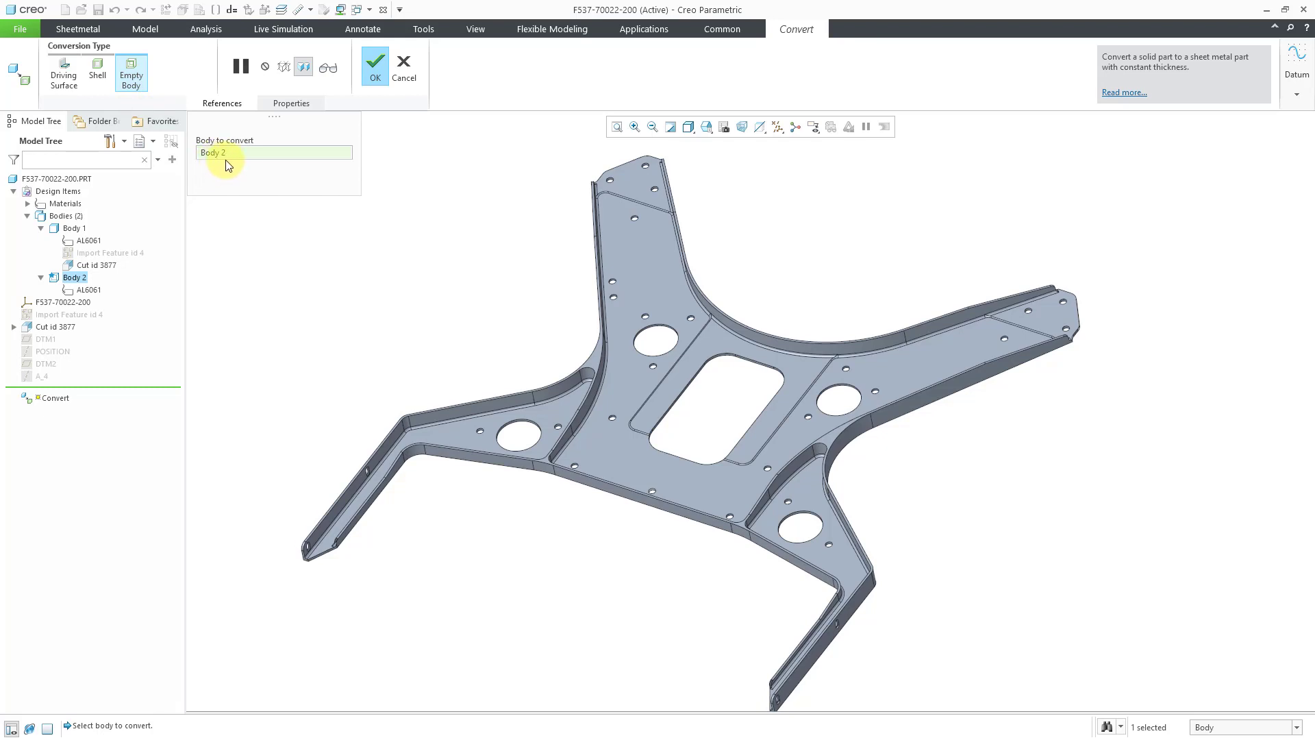
click(376, 72)
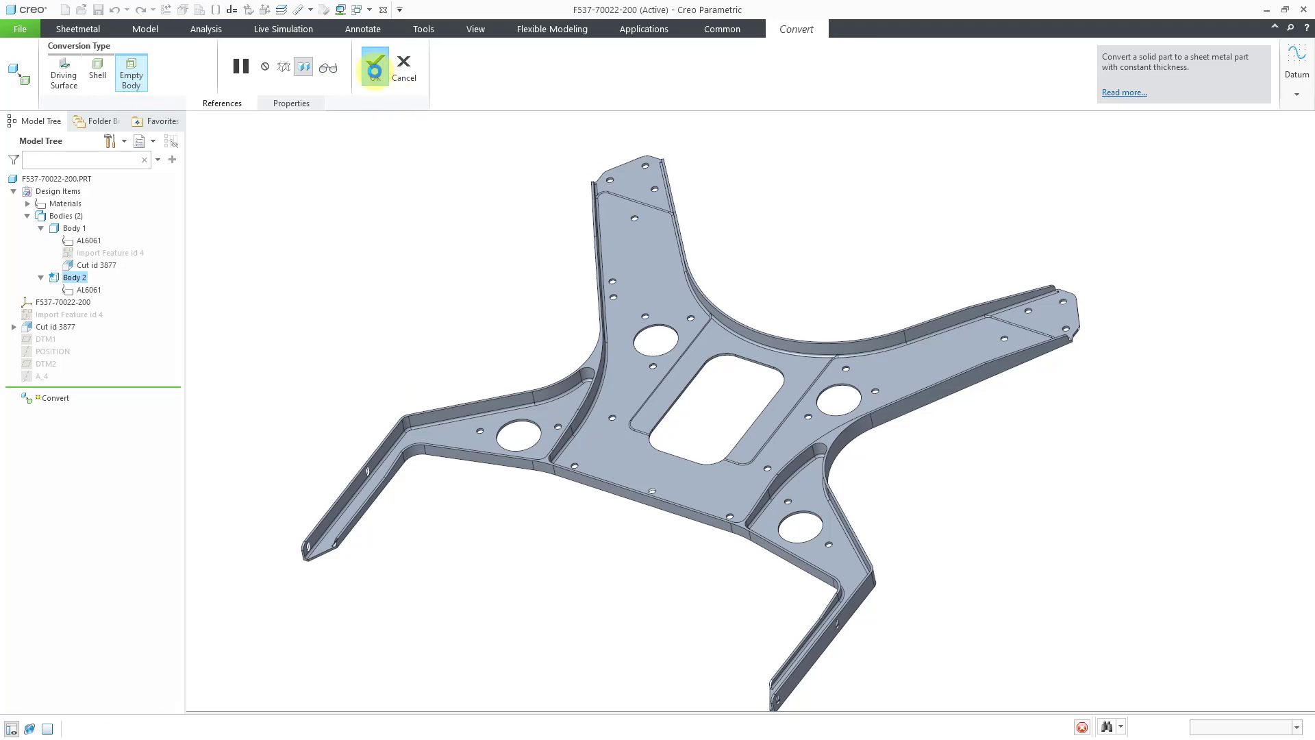